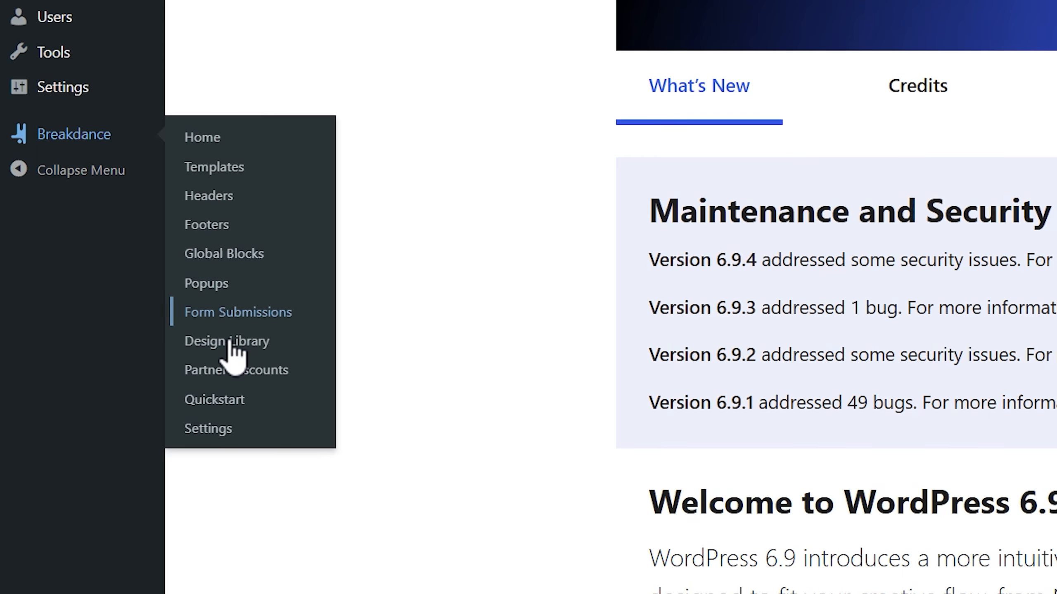
Open the Breakdance Design Library in the WordPress admin
click(297, 347)
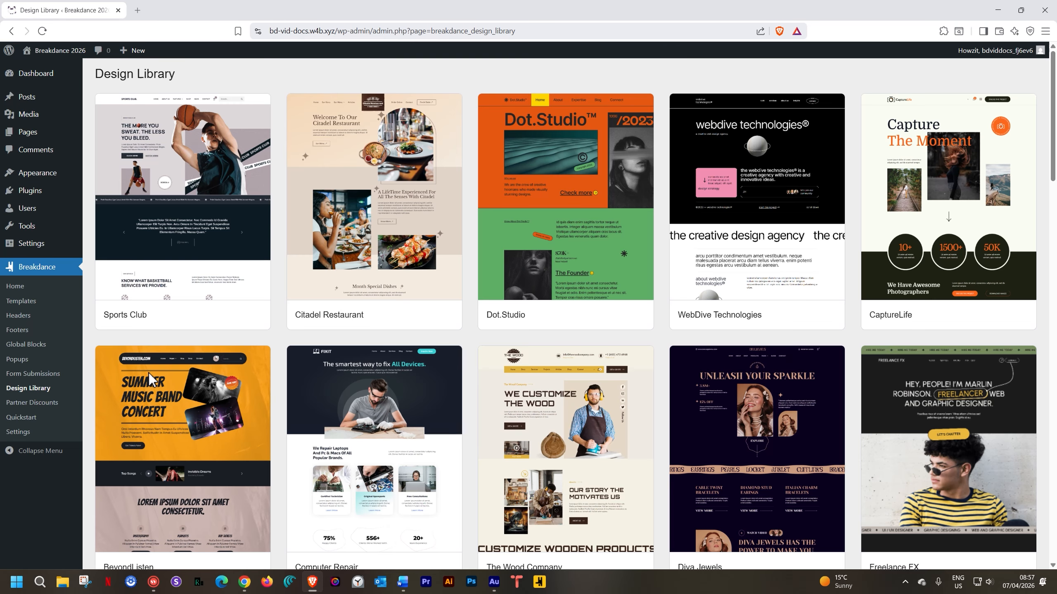
Browse the full range of site designs in the Design Library, from the first row to the last
mouse_move(158, 373)
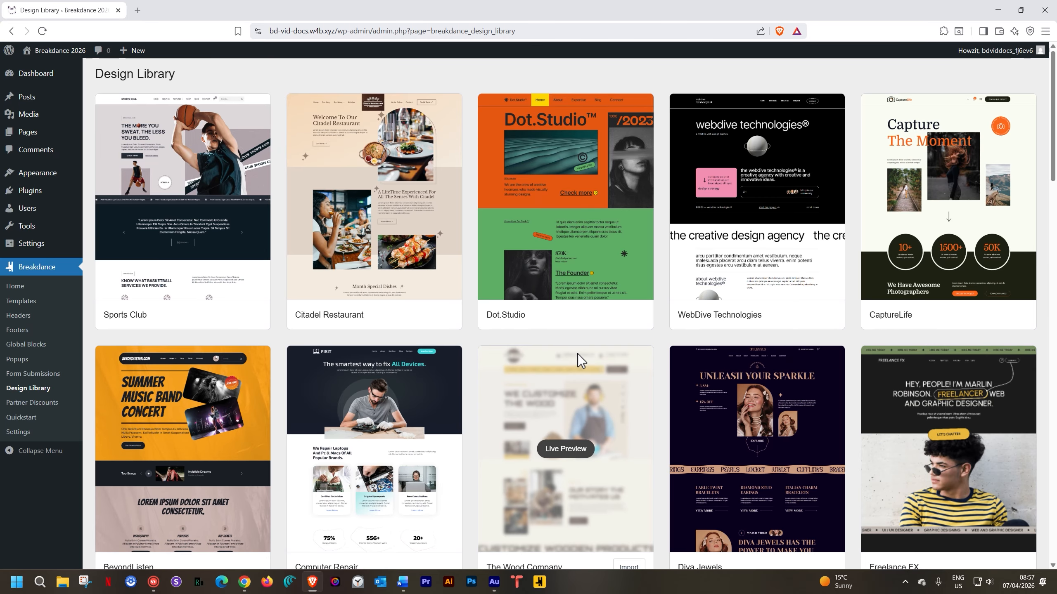
scroll(659, 345, down, 8)
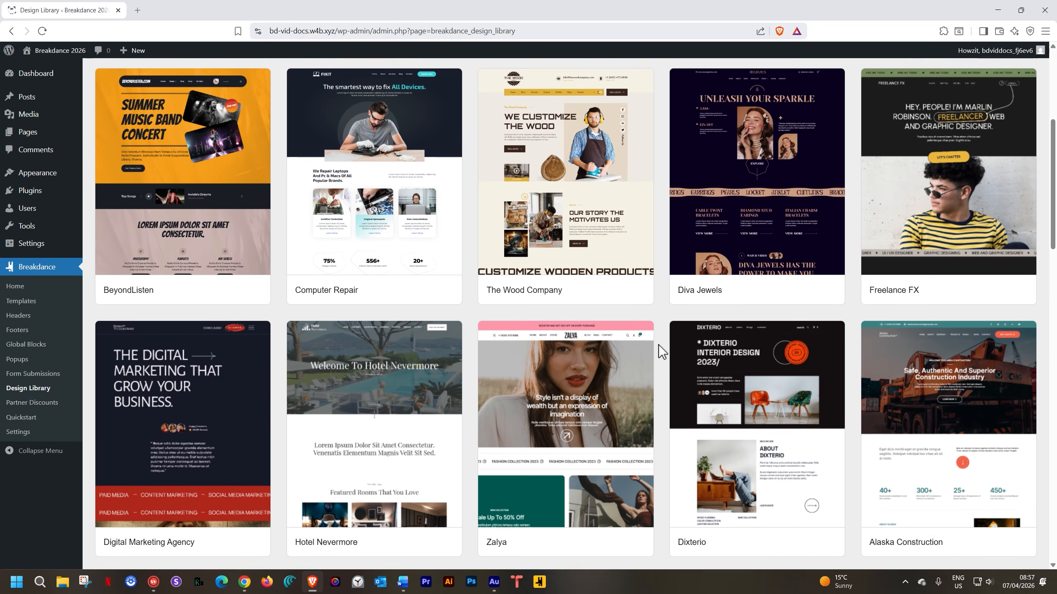
scroll(659, 345, down, 15)
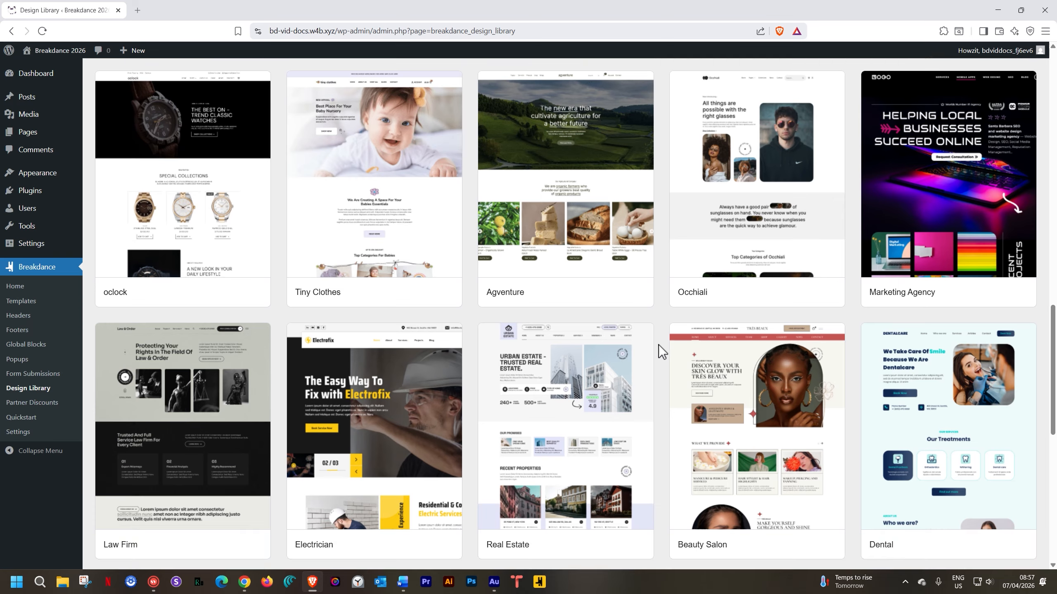
mouse_move(563, 364)
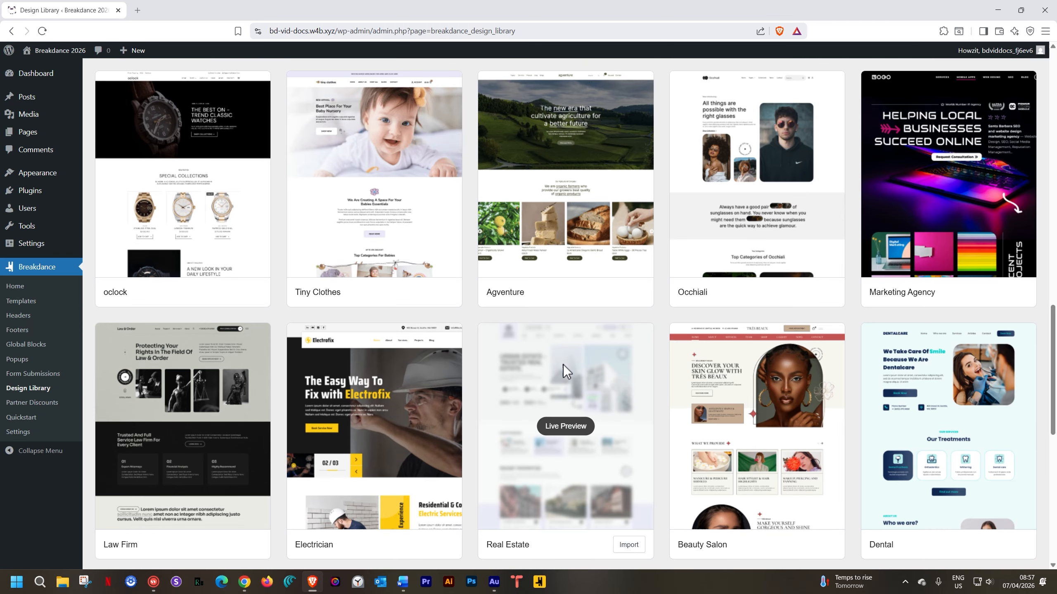
scroll(562, 365, down, 6)
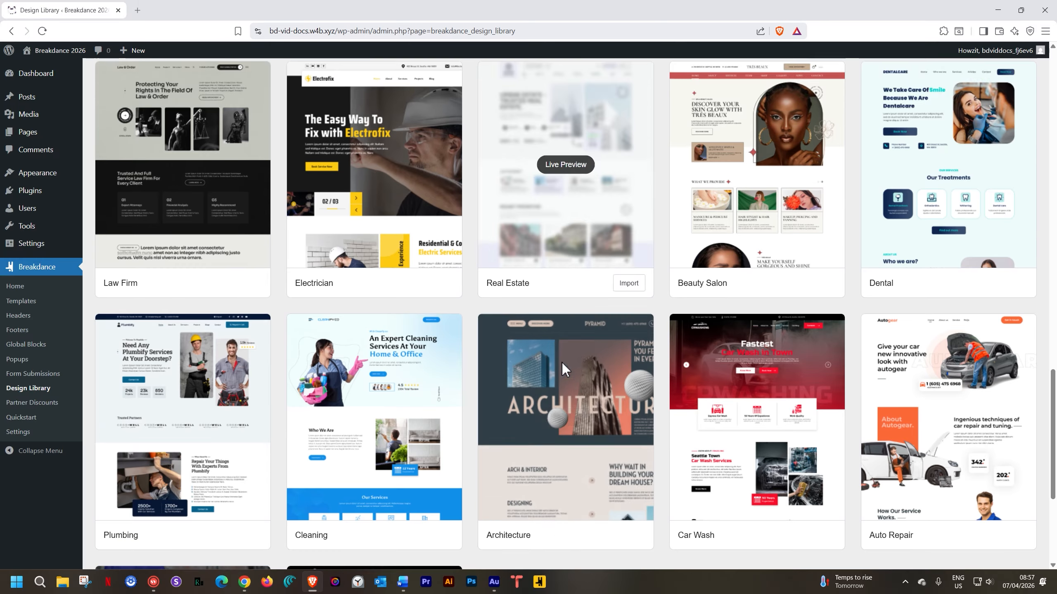
scroll(561, 362, down, 1)
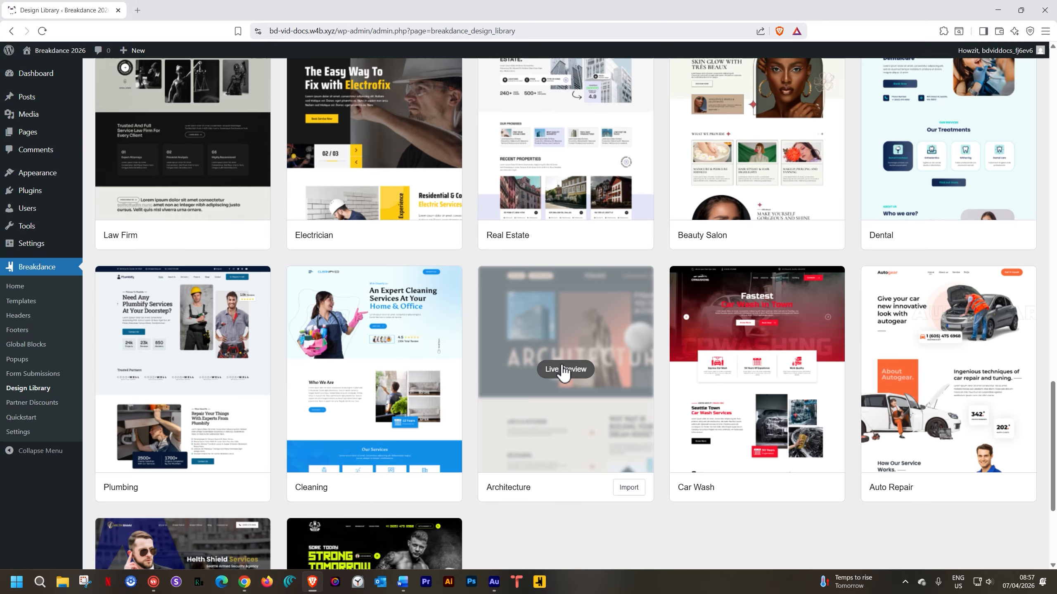
scroll(563, 372, up, 6)
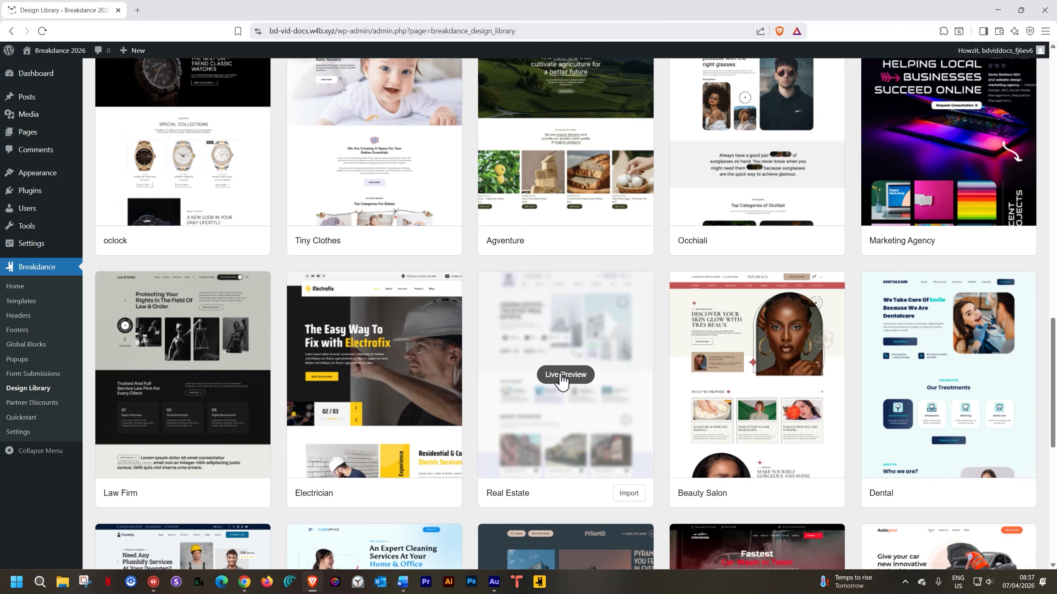
scroll(561, 373, up, 10)
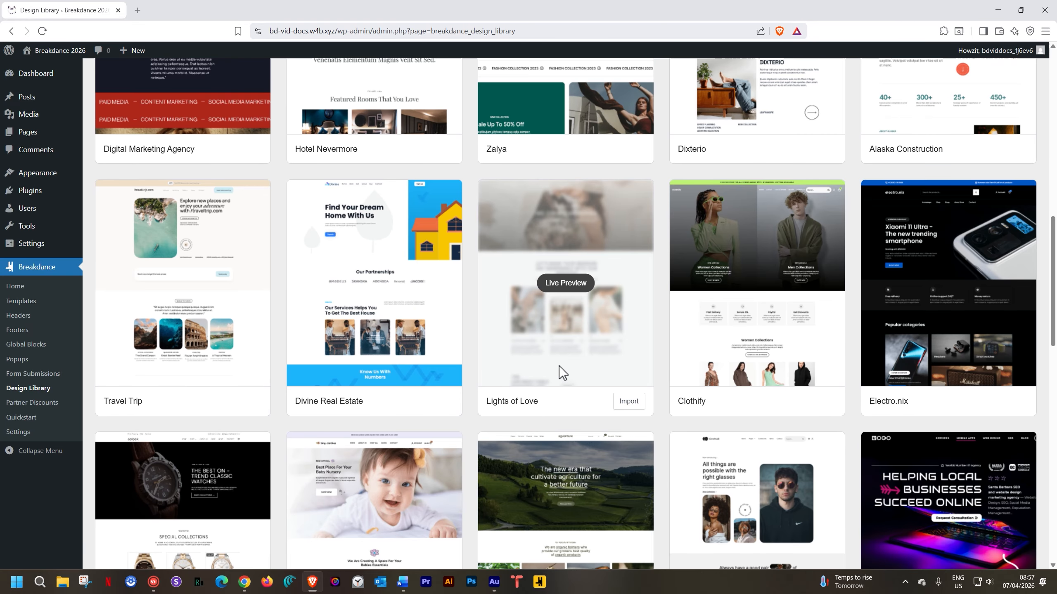
scroll(558, 366, up, 9)
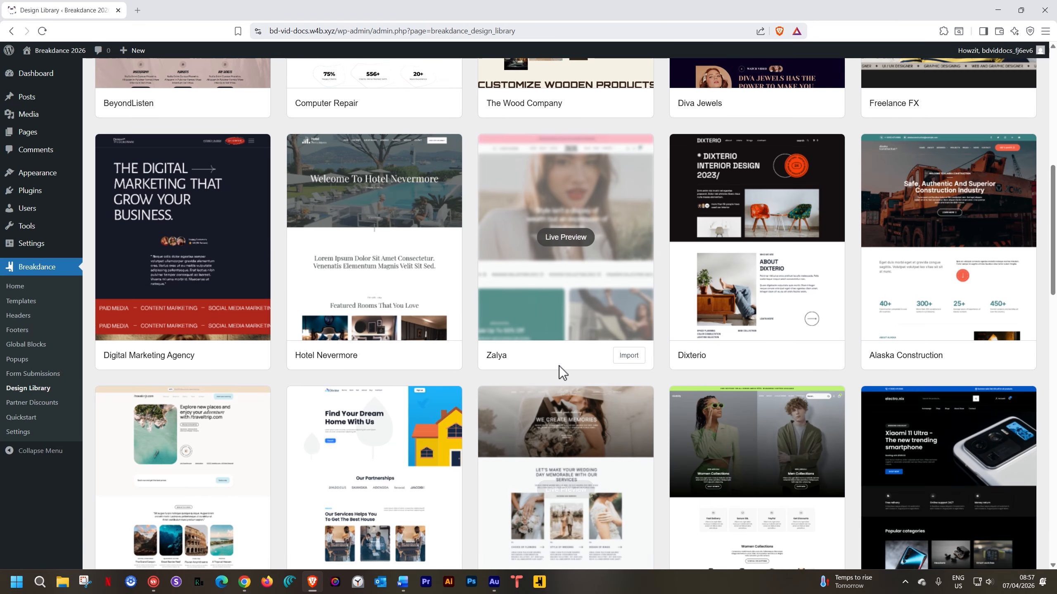
scroll(559, 366, up, 5)
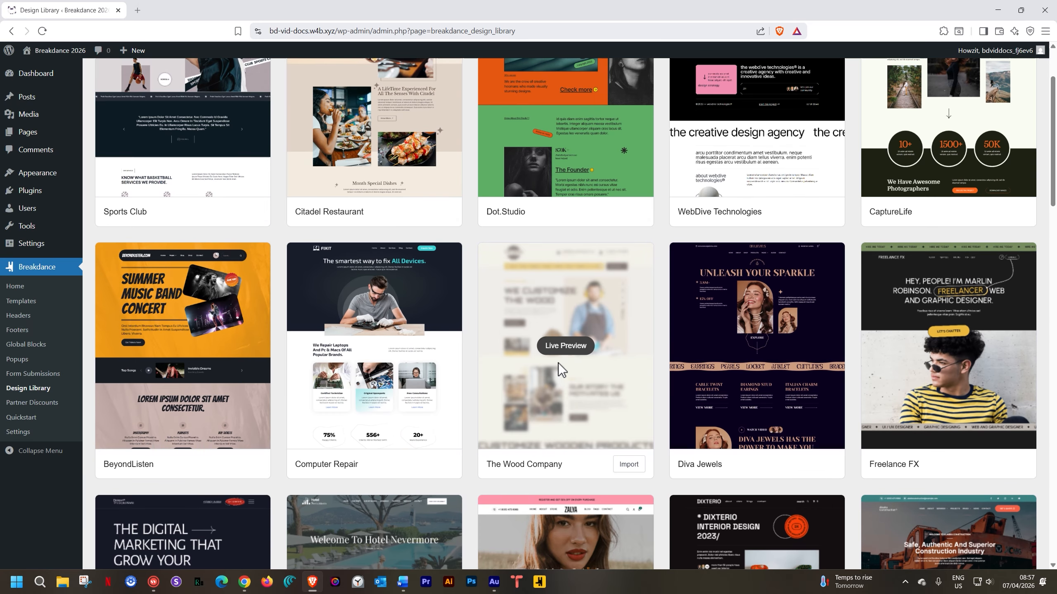
scroll(558, 364, up, 3)
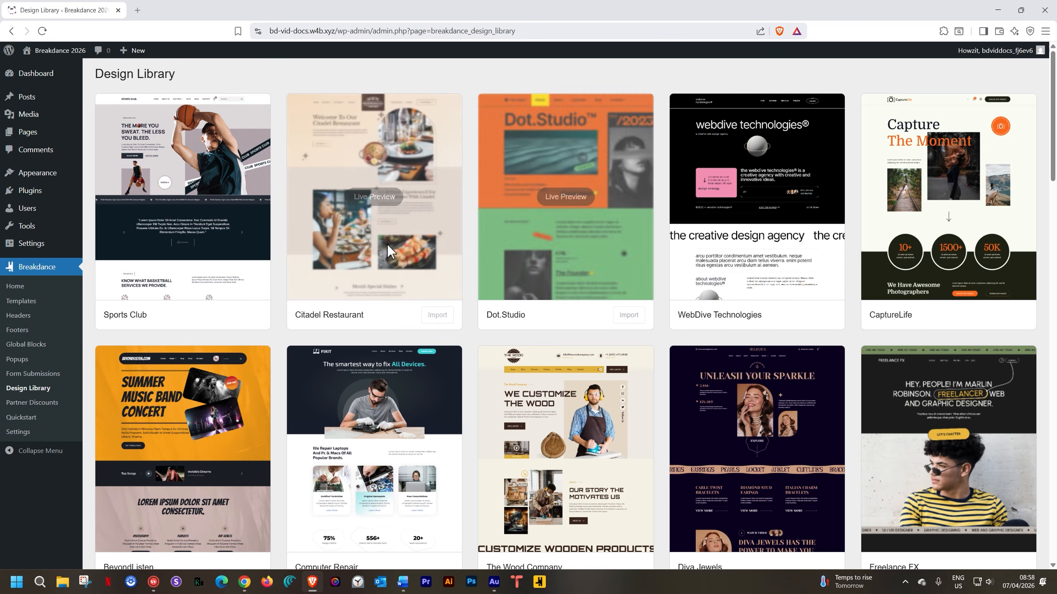
Open the live preview of the Zalya design and view its home page down to the Best Collections section
scroll(911, 346, down, 7)
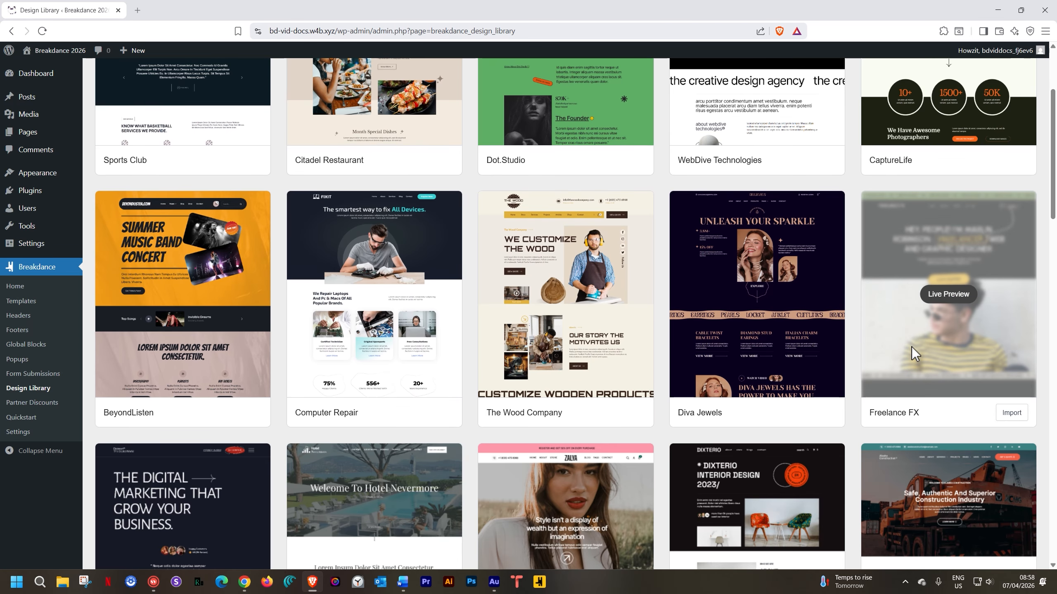
scroll(912, 347, down, 2)
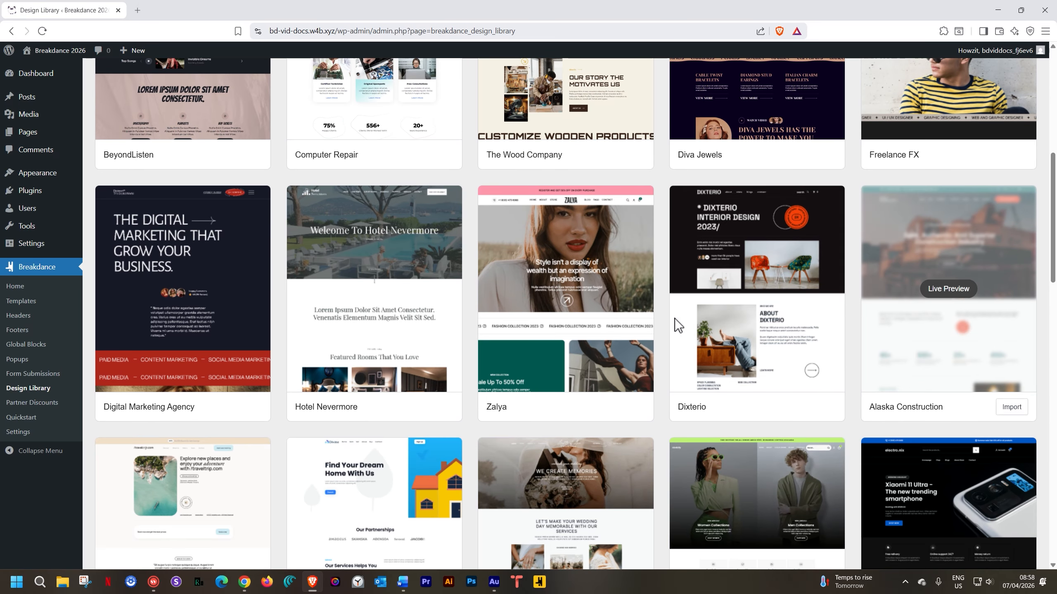
click(573, 291)
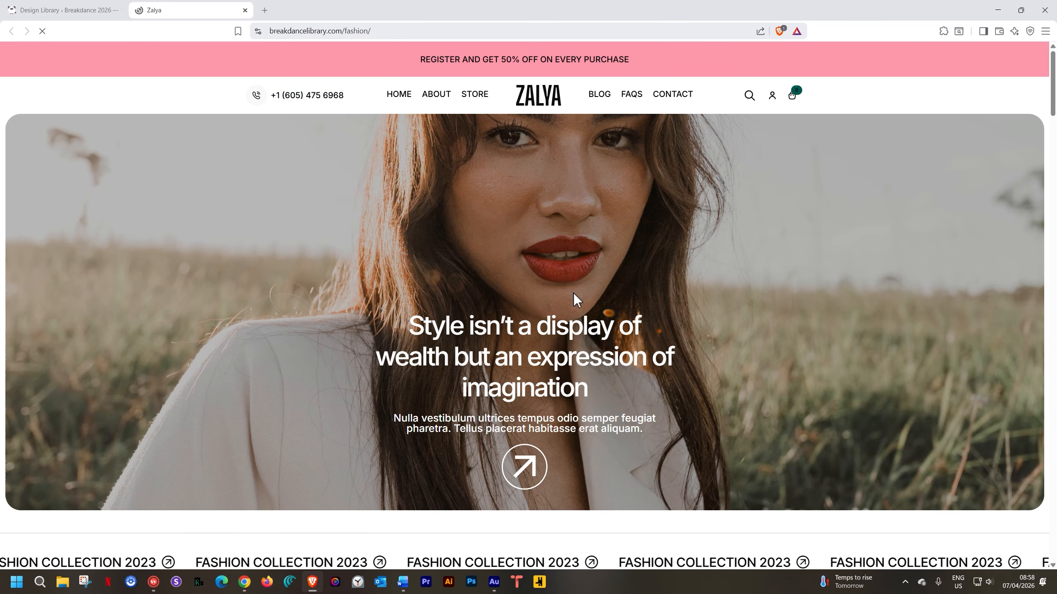
scroll(573, 294, down, 8)
scroll(573, 293, down, 14)
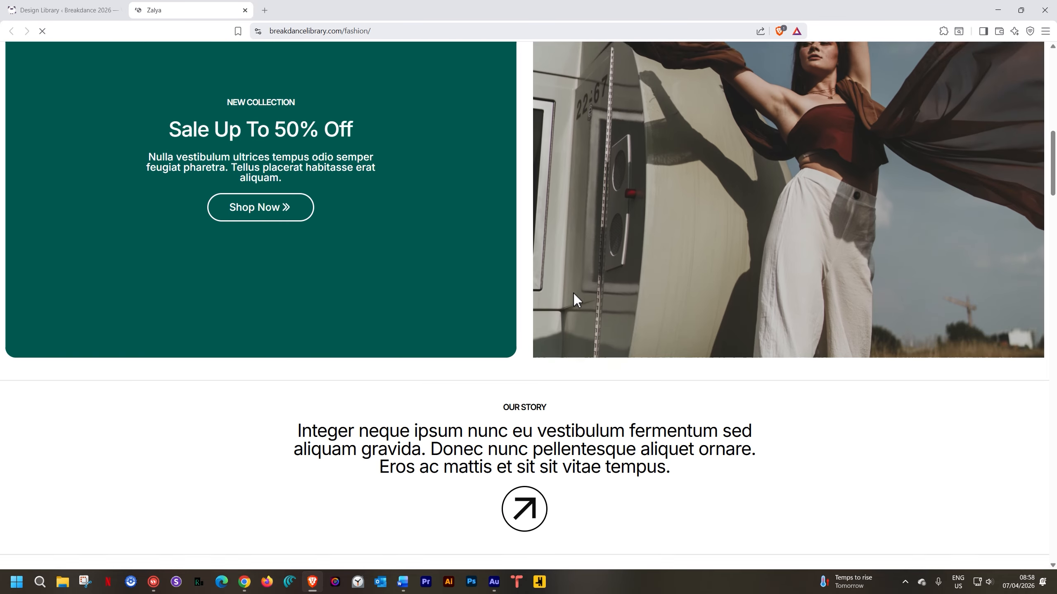
scroll(573, 293, down, 2)
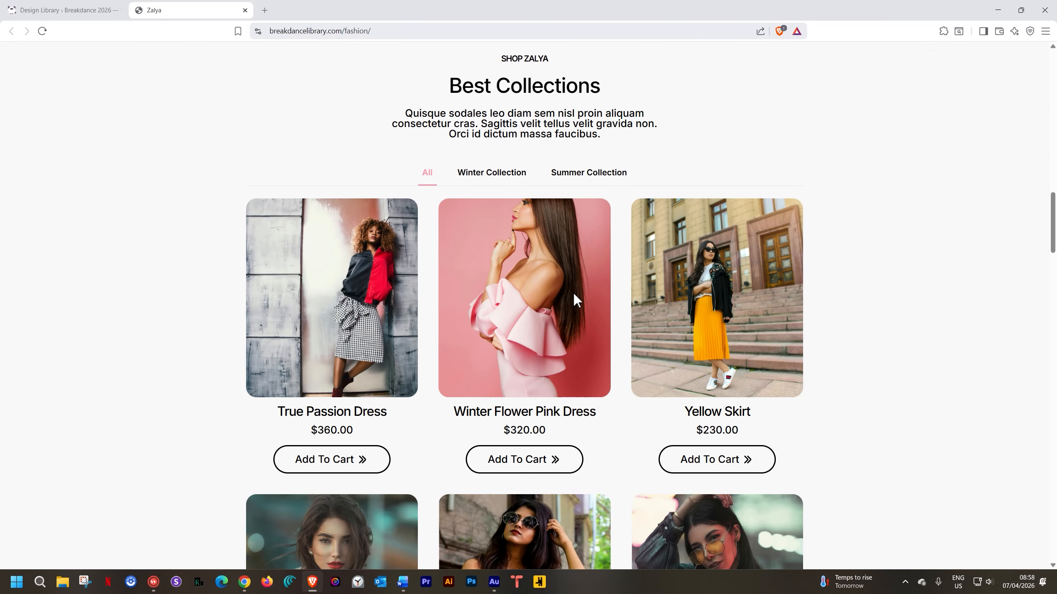
Switch the Best Collections products to Winter Collection, Summer Collection and back to All
click(478, 163)
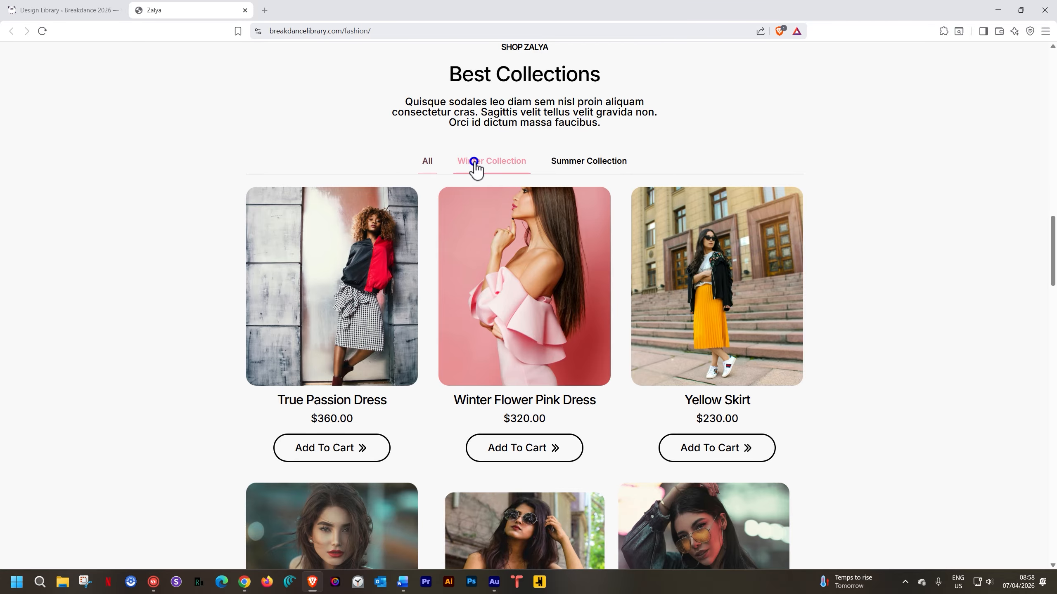
click(591, 166)
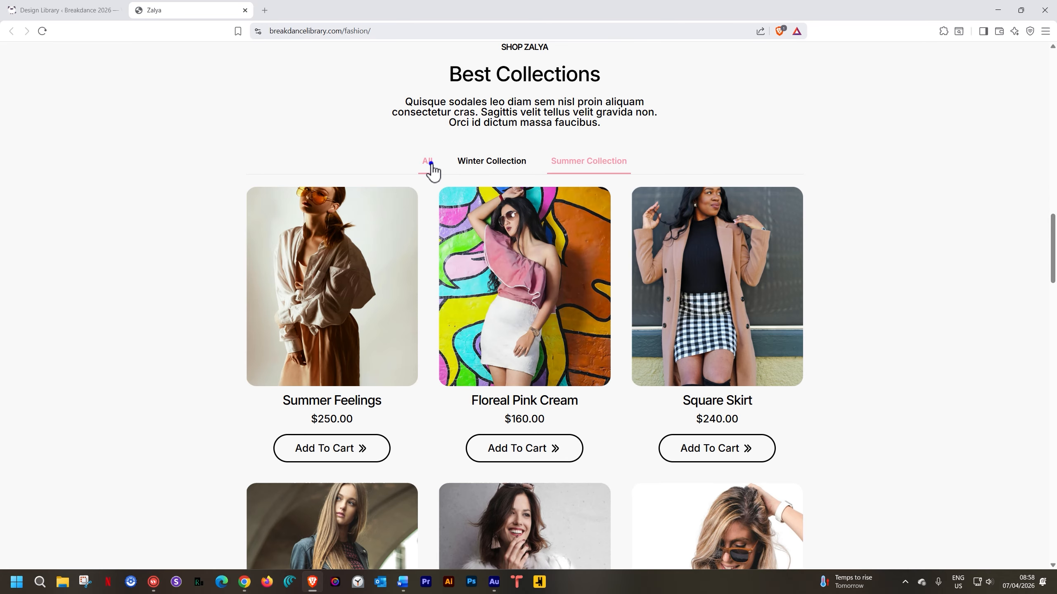
click(431, 166)
Review the rest of the Zalya home page down to its footer and return to the Design Library
scroll(457, 244, down, 8)
scroll(456, 244, down, 20)
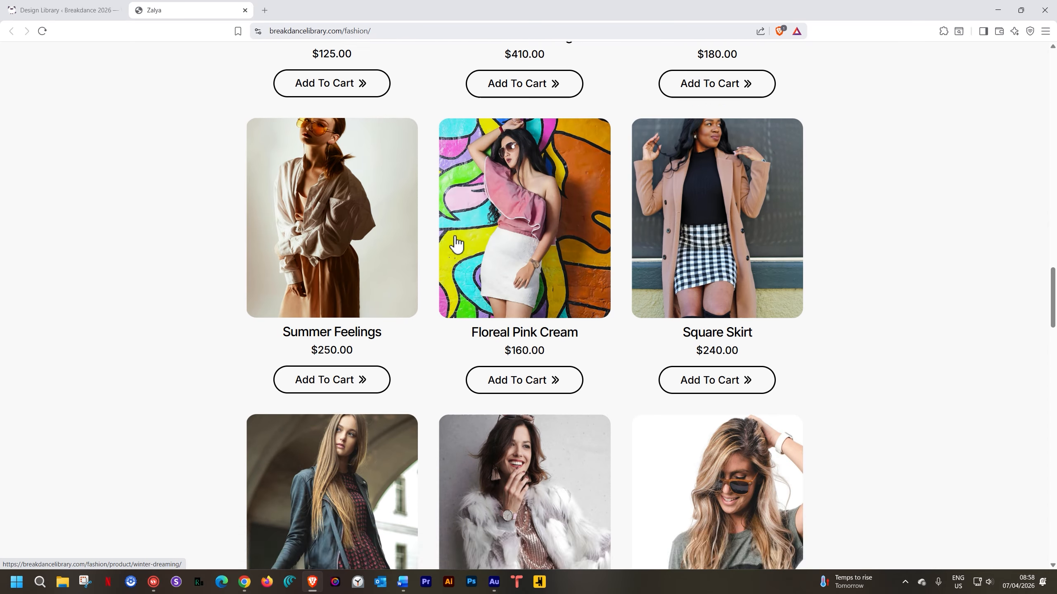
scroll(456, 244, down, 20)
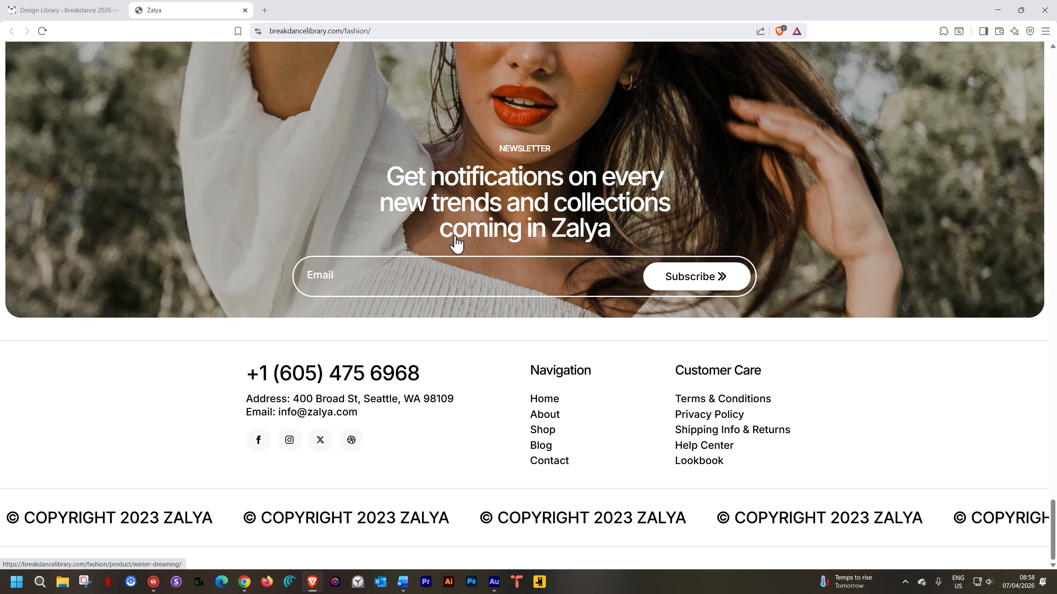
drag(1052, 512, 1044, 54)
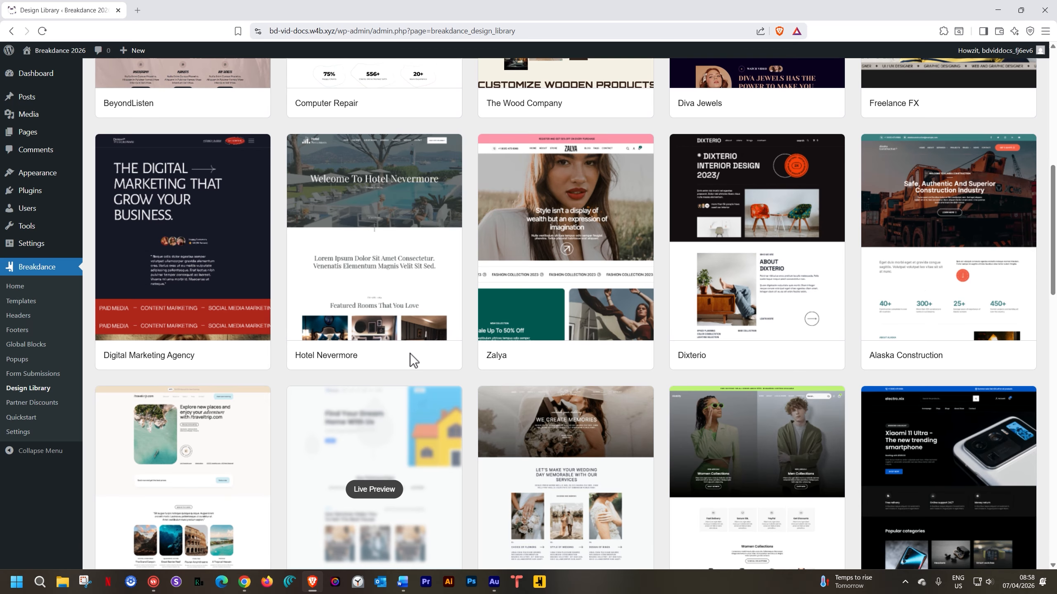
Open the live preview of the Lights of Love design, review its page sections down to the pricing plans, and close the preview
scroll(409, 353, down, 1)
scroll(409, 353, down, 3)
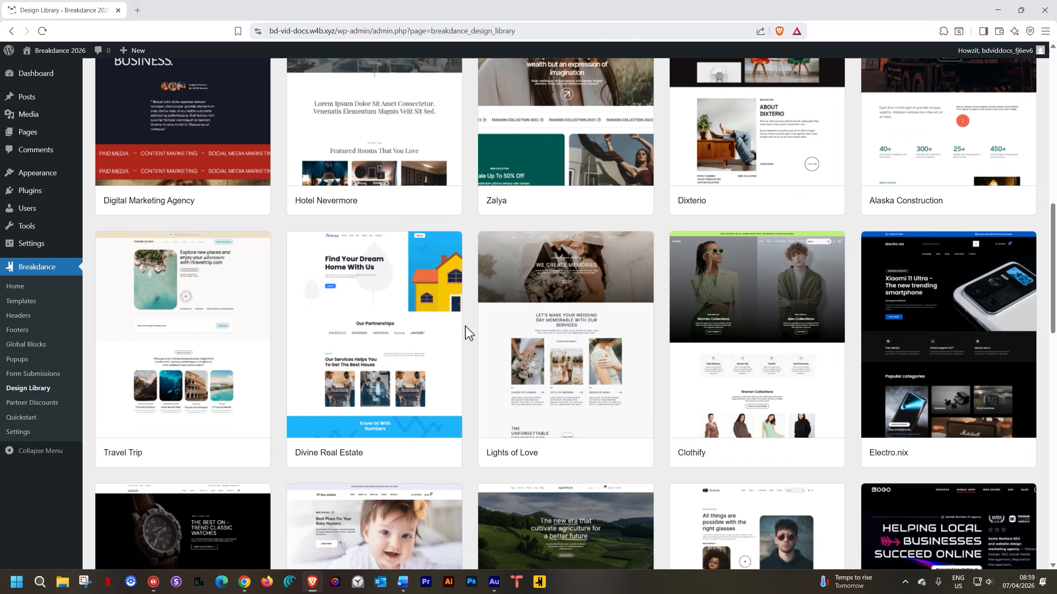
mouse_move(546, 460)
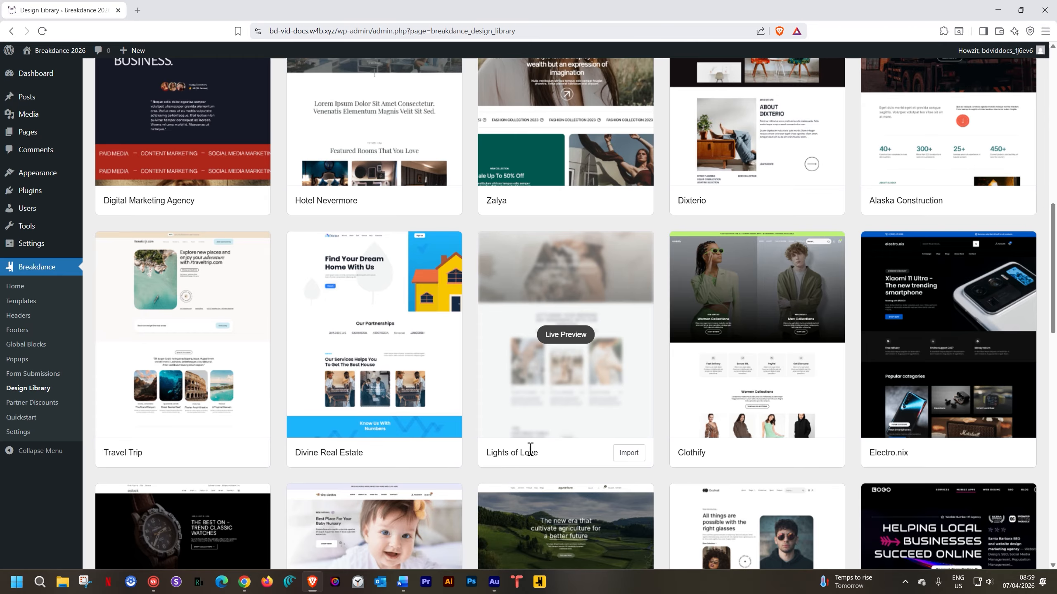
click(566, 336)
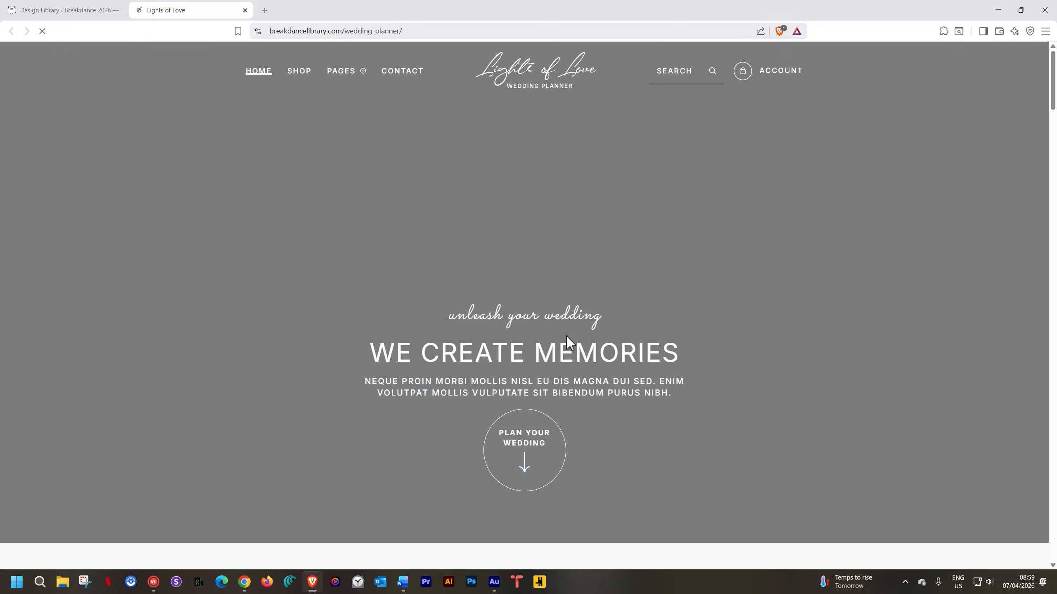
scroll(566, 336, down, 5)
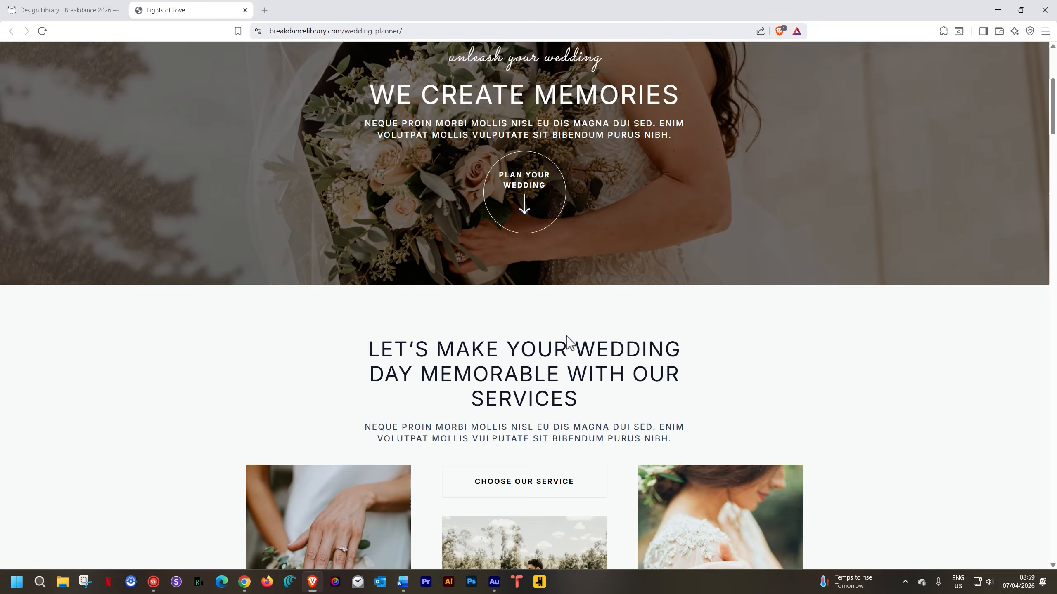
scroll(566, 336, down, 12)
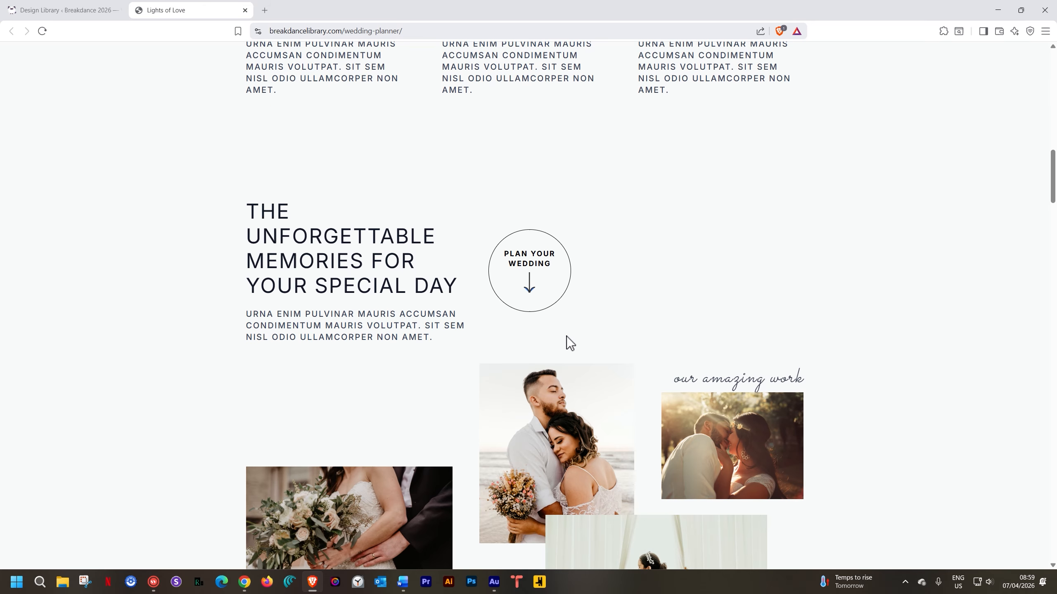
scroll(566, 336, down, 15)
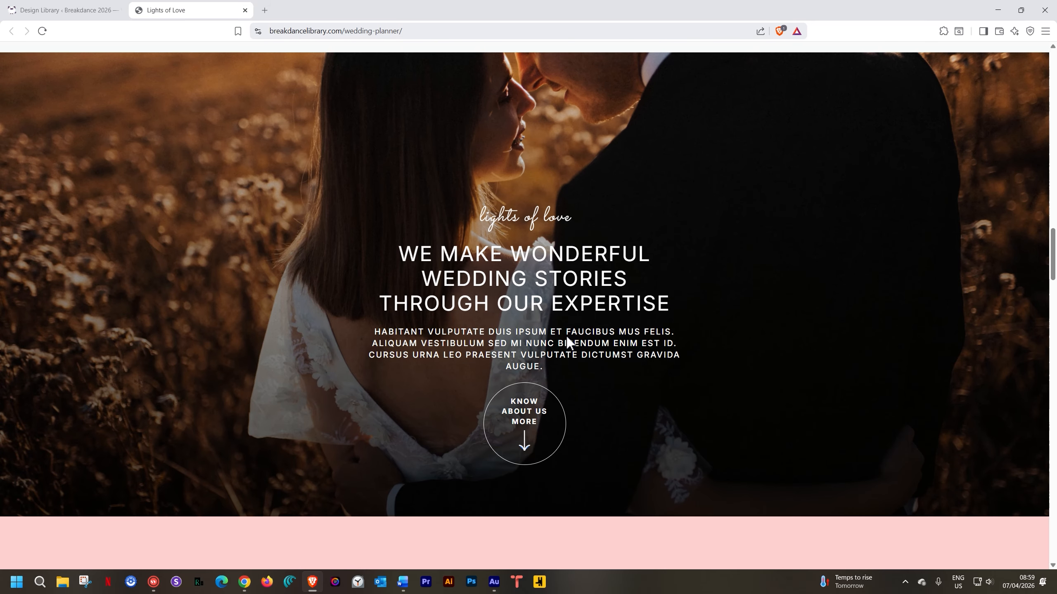
scroll(566, 336, down, 18)
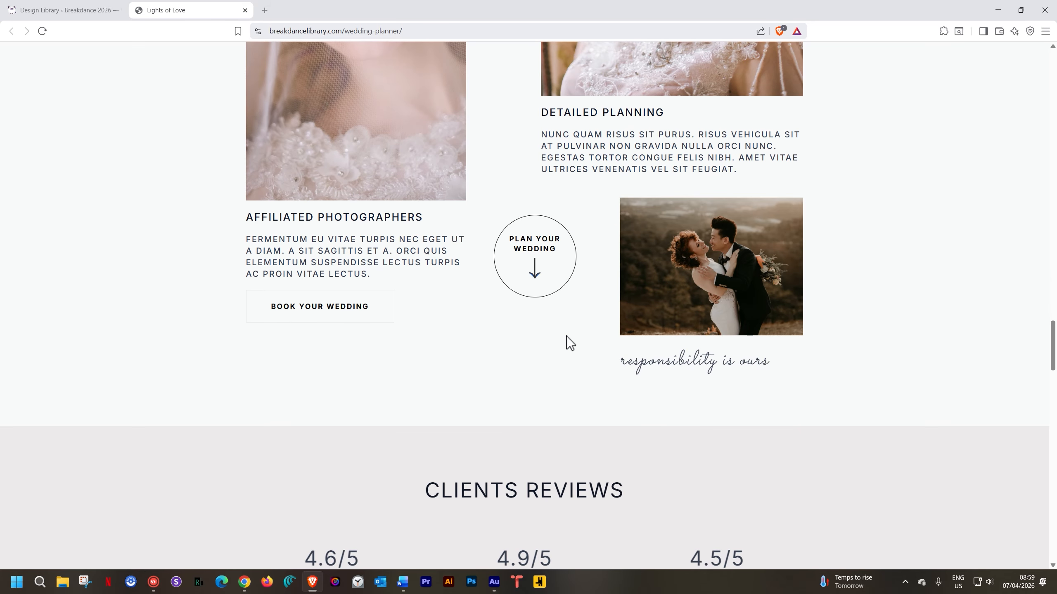
scroll(566, 336, down, 20)
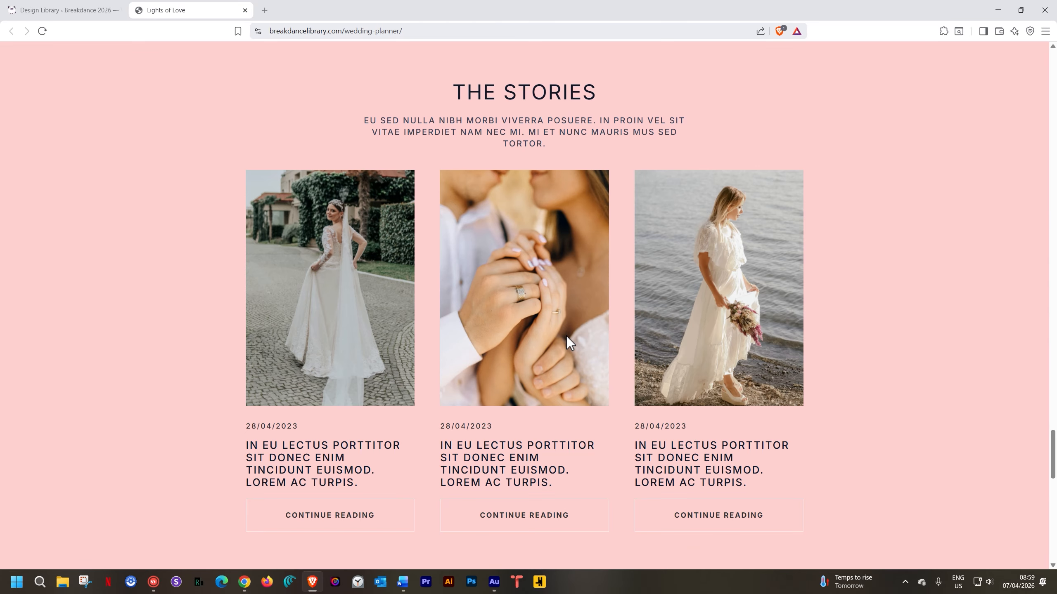
scroll(567, 336, down, 5)
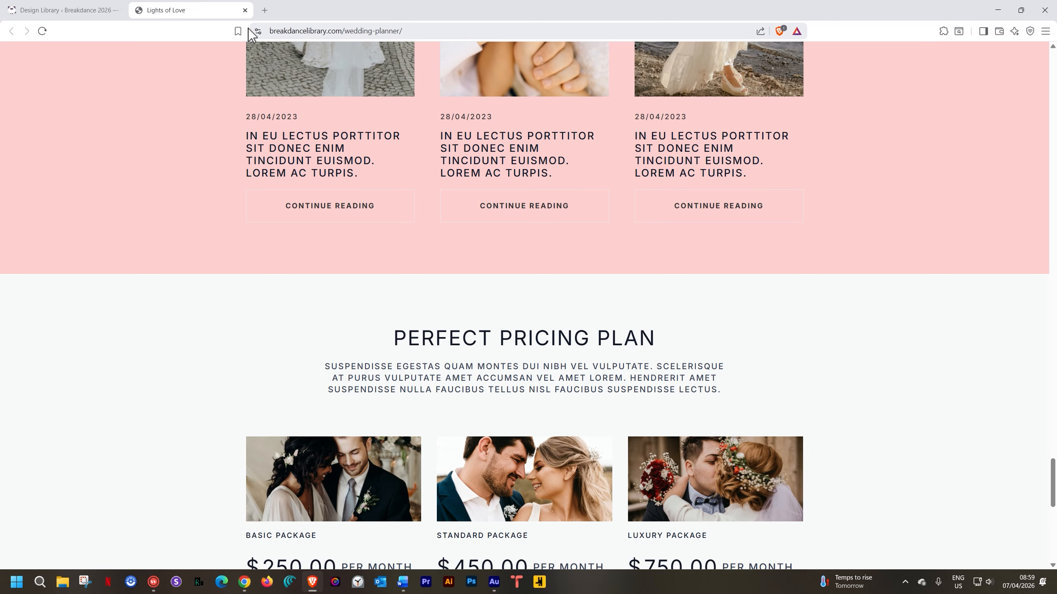
click(246, 10)
Import the full Lights of Love site, confirming the overwrite of existing content, and open the imported site in Breakdance
mouse_move(581, 394)
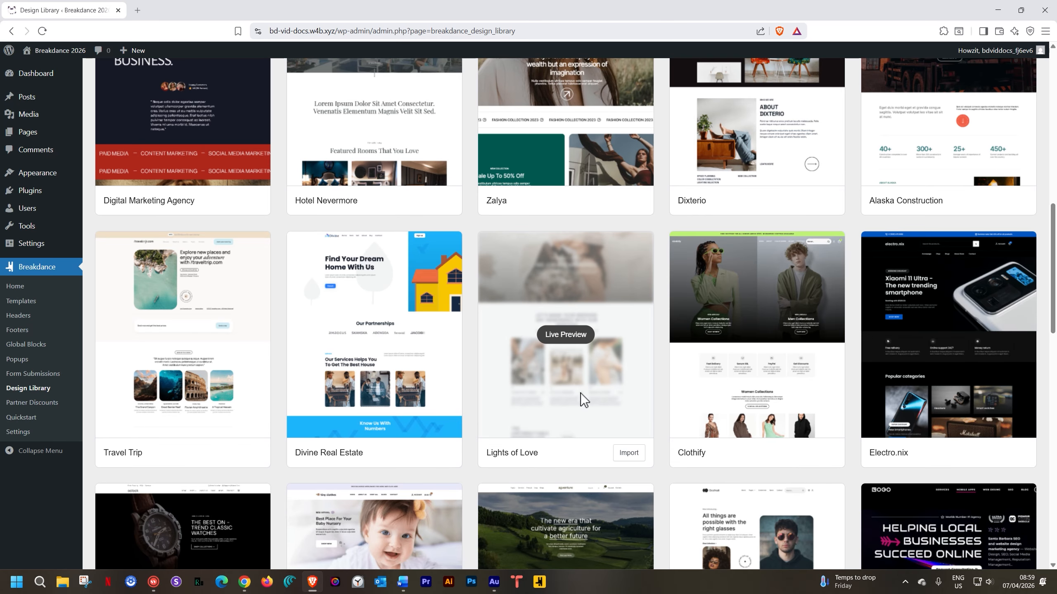
click(632, 452)
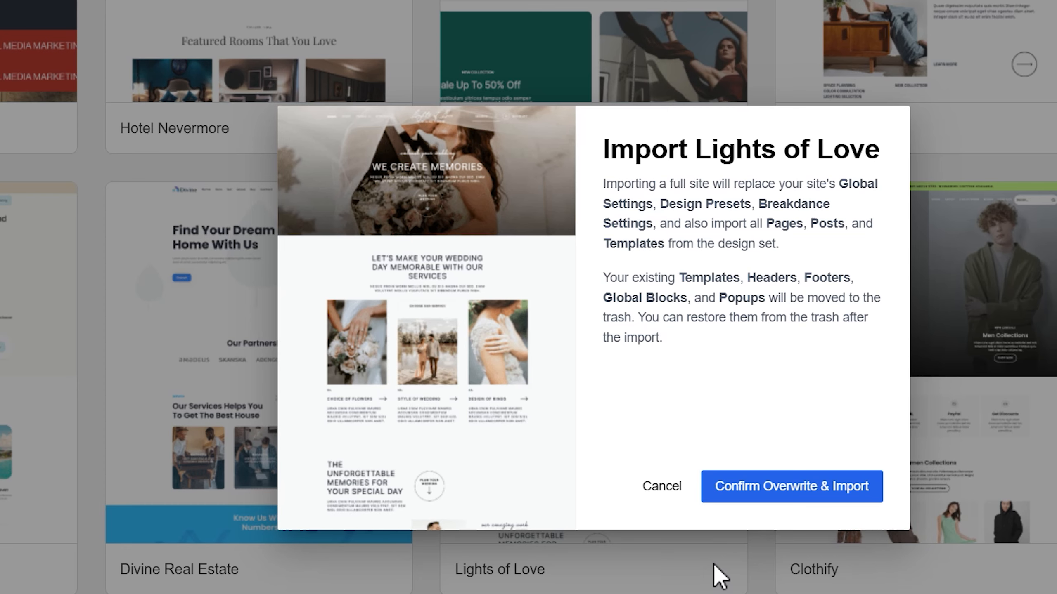
click(816, 499)
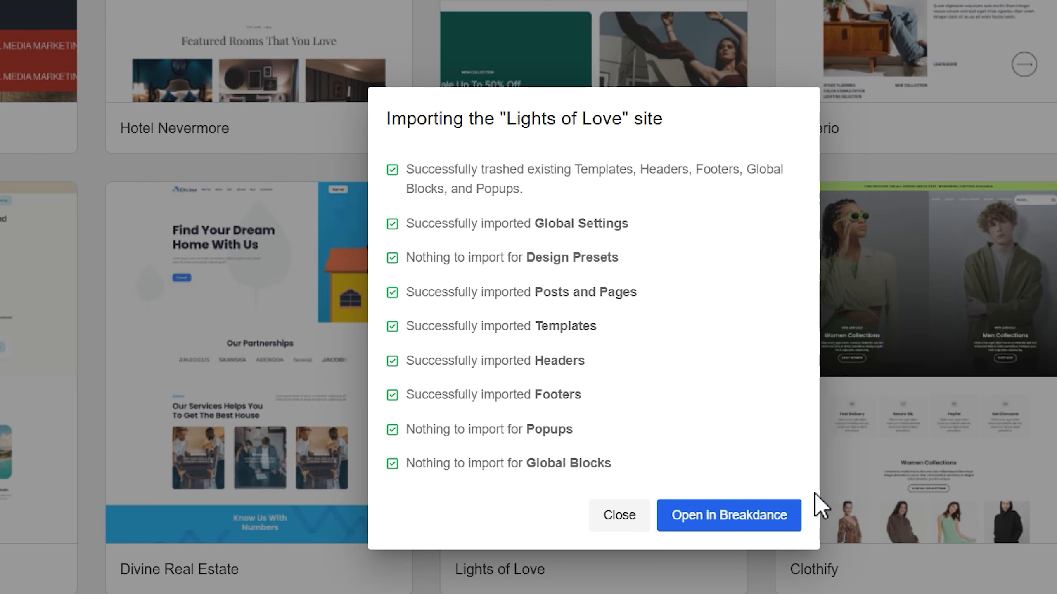
click(765, 532)
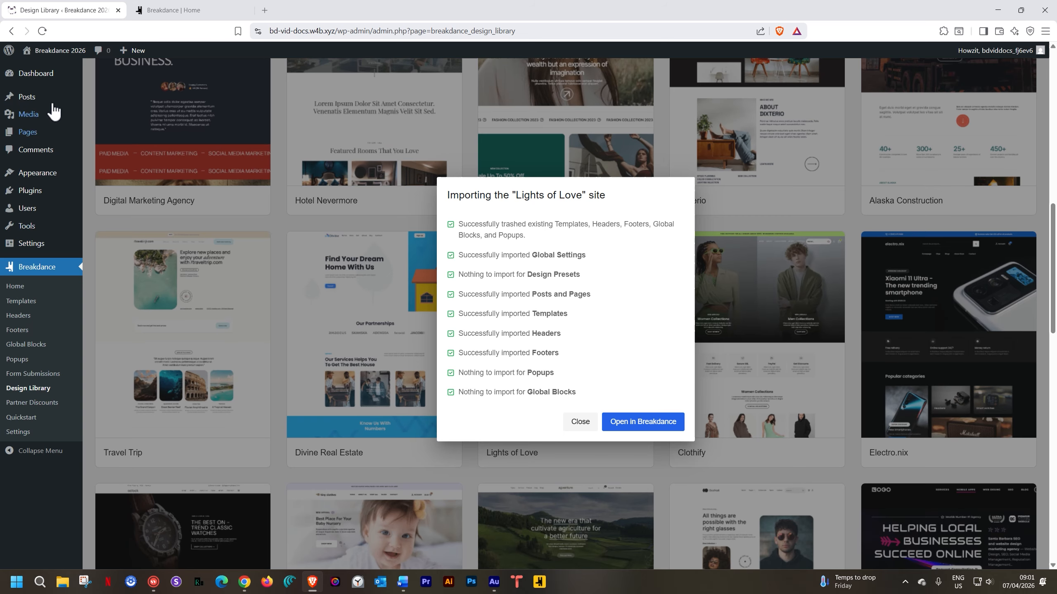
Reload the Design Library page and view the imported site's front end
click(45, 32)
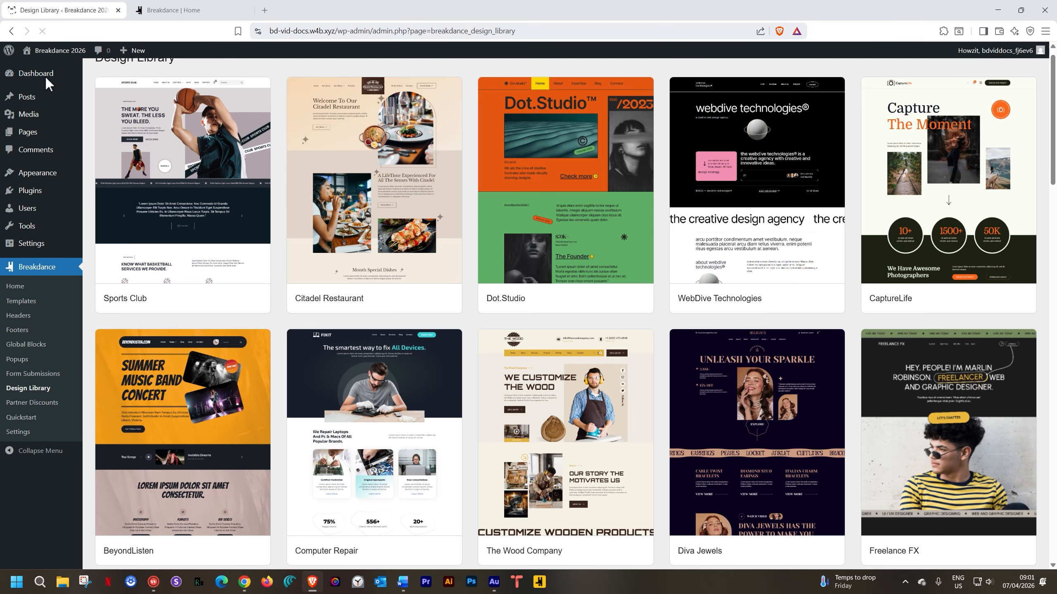
mouse_move(40, 191)
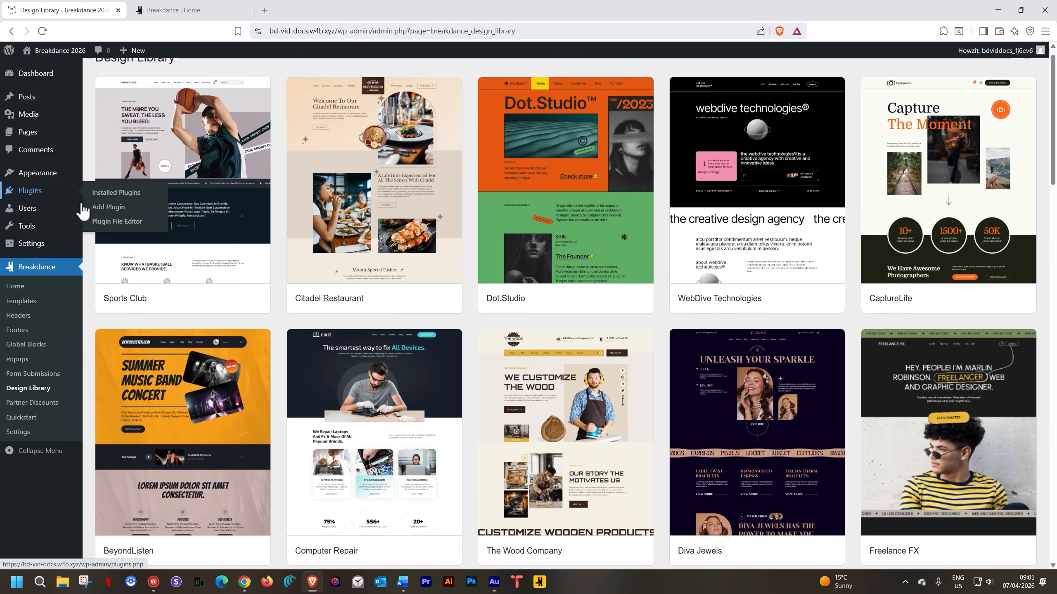
mouse_move(42, 245)
click(56, 51)
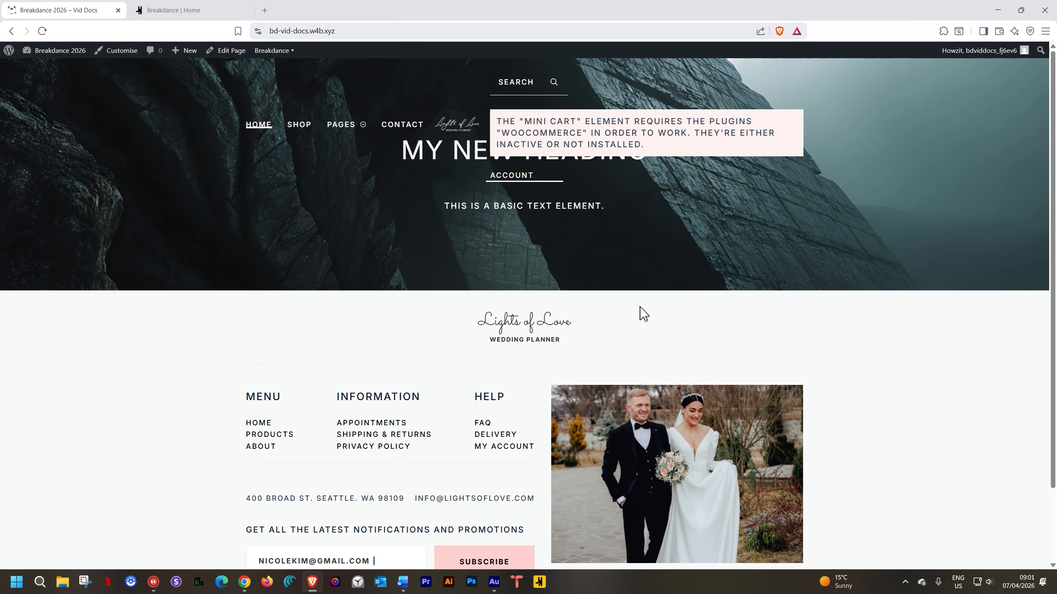
Search the WordPress plugin directory for woocommerce, and install and activate the WooCommerce plugin
click(8, 50)
mouse_move(40, 198)
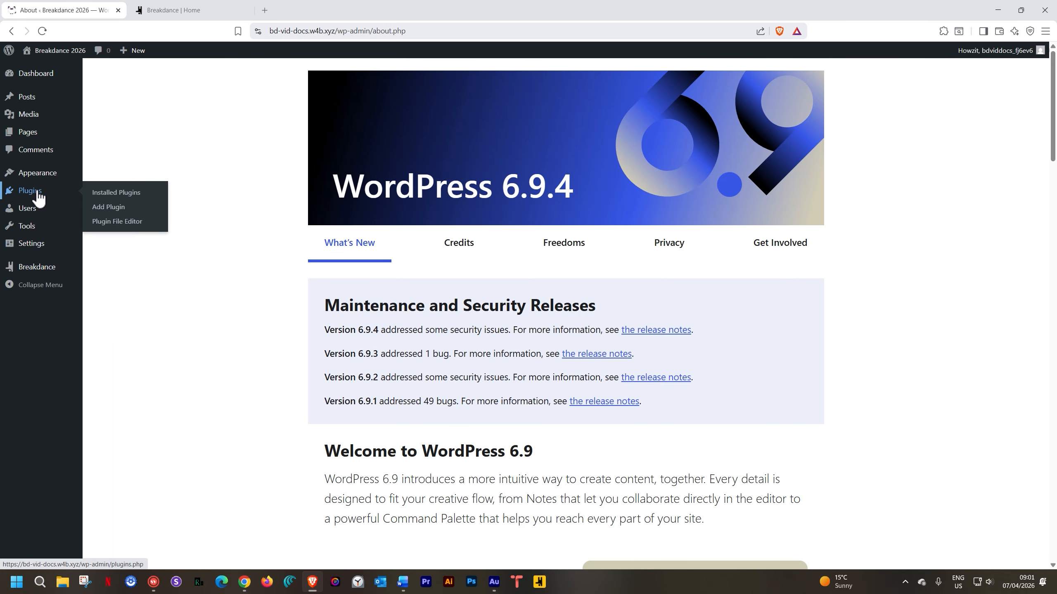
click(104, 210)
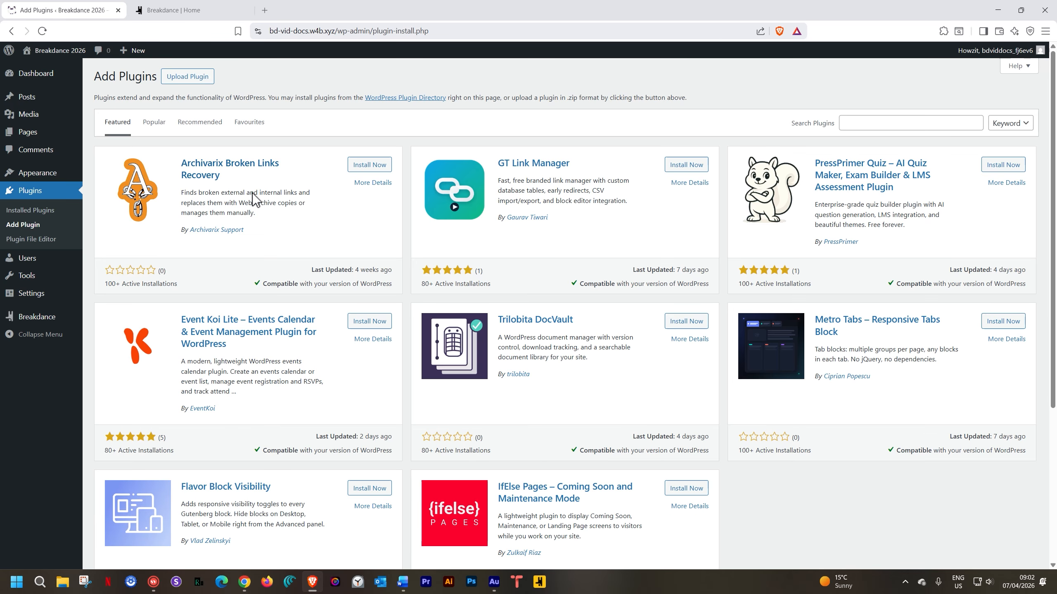
click(860, 123)
text(woocommerce)
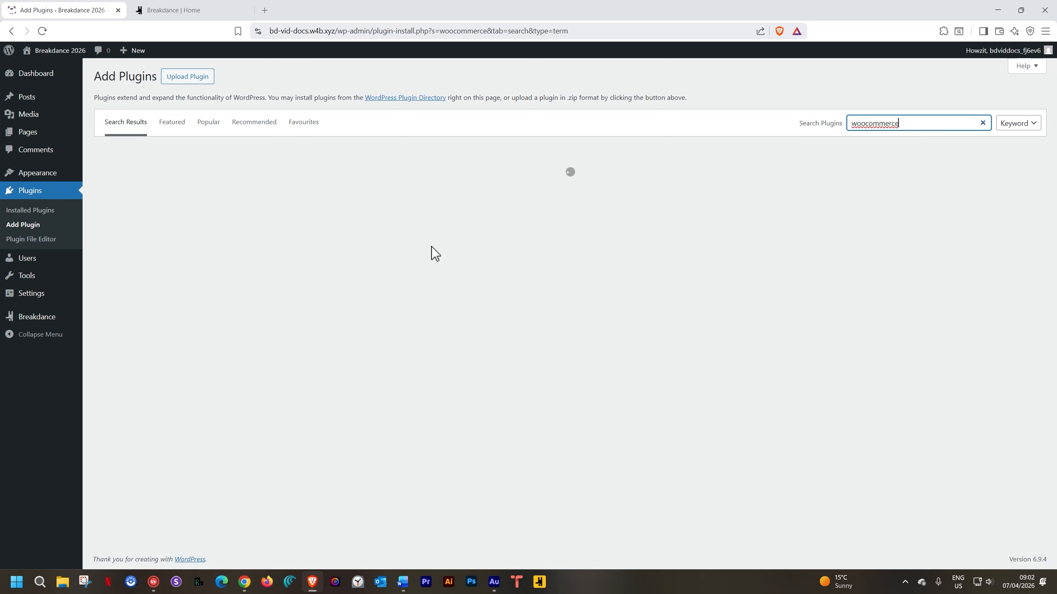
click(362, 192)
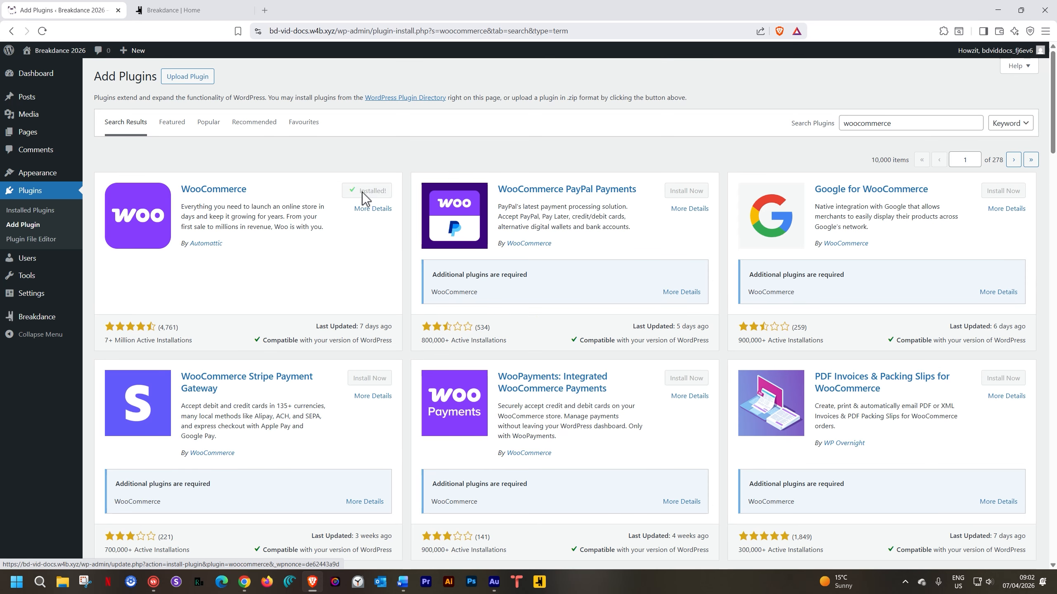
click(363, 193)
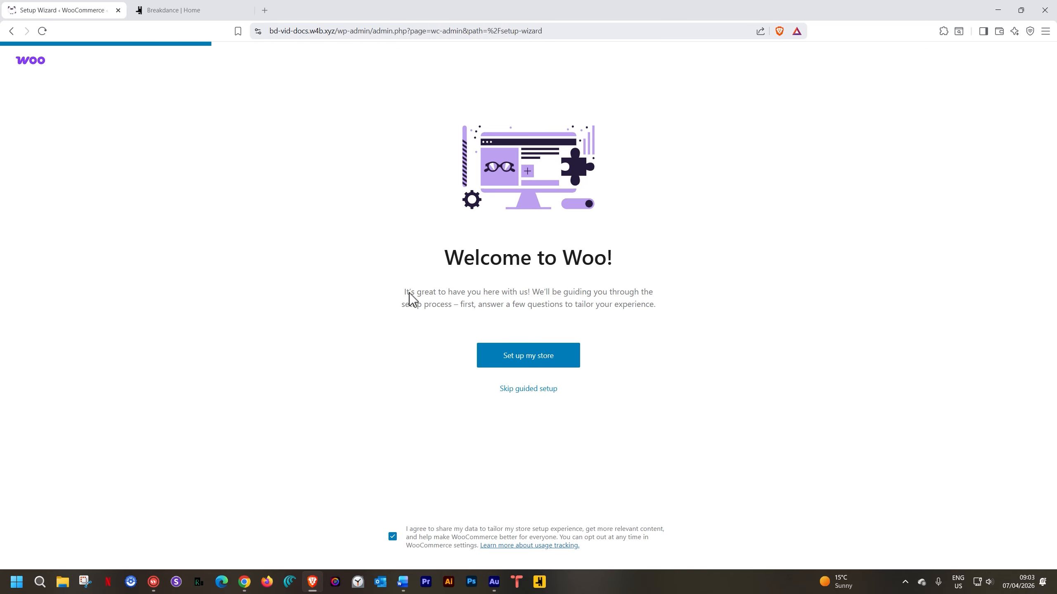
Skip WooCommerce's guided setup with South Africa — Western Cape as the business location, and open the store's product setup
click(535, 389)
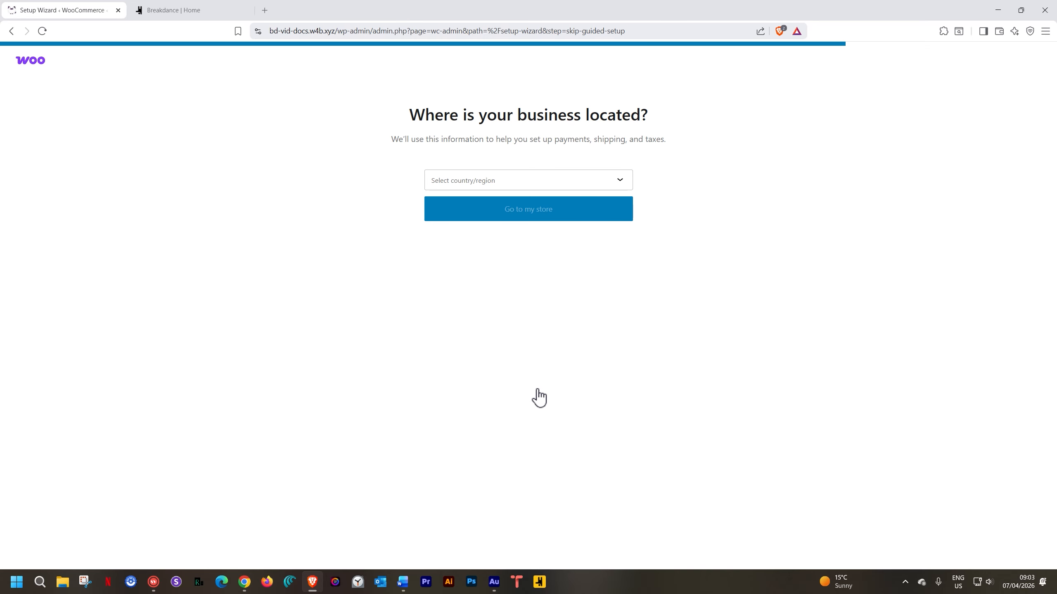
click(615, 183)
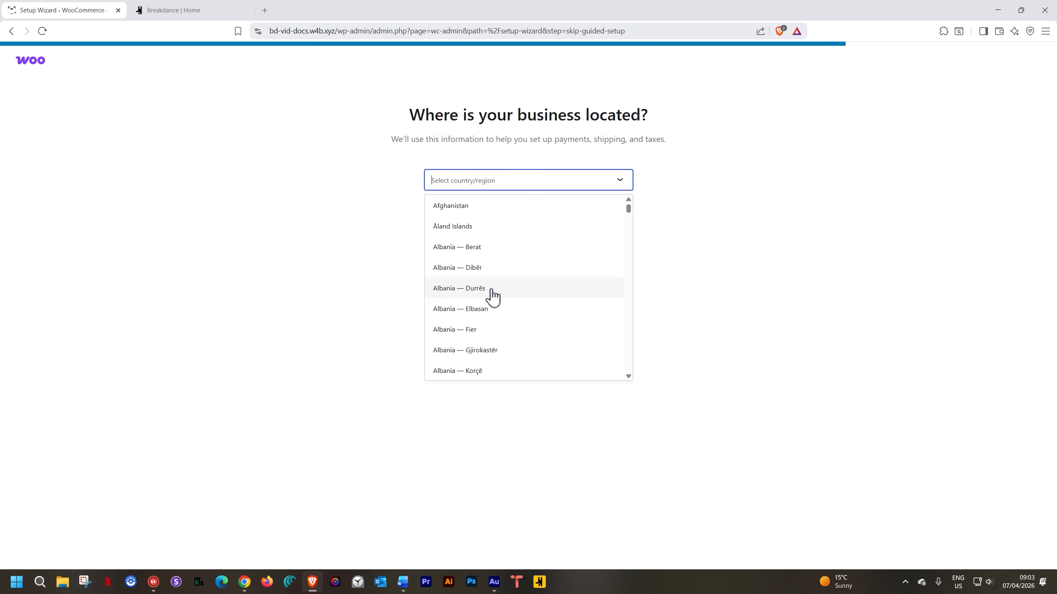
scroll(499, 291, down, 15)
text(south)
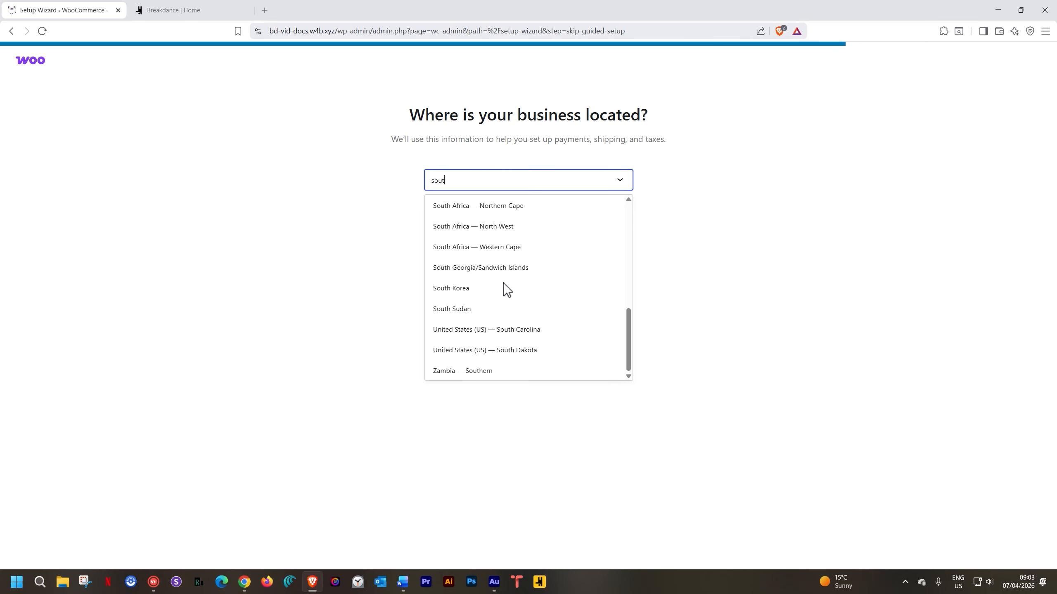
click(503, 249)
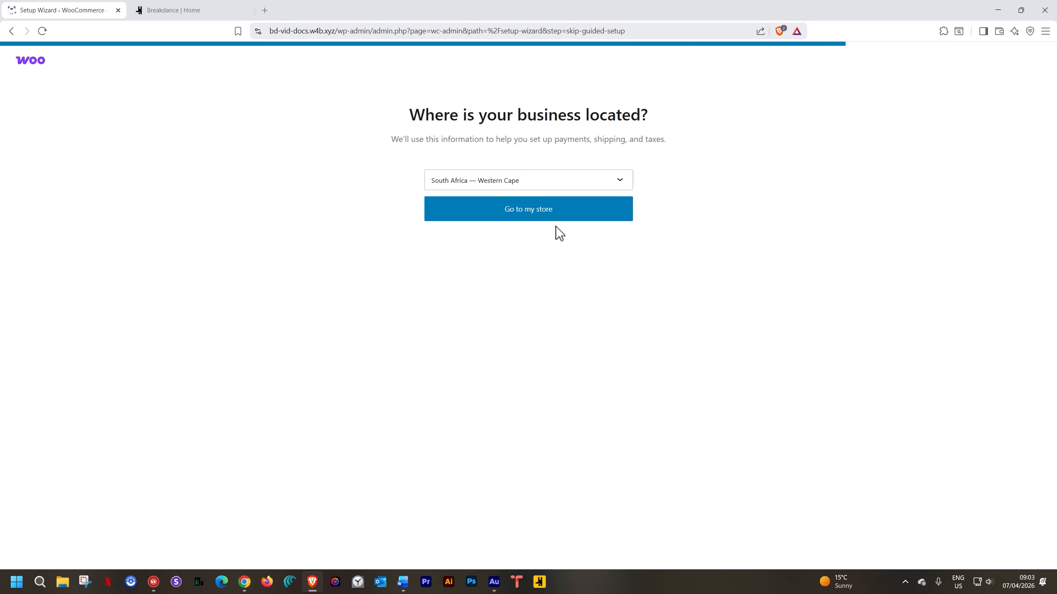
click(556, 216)
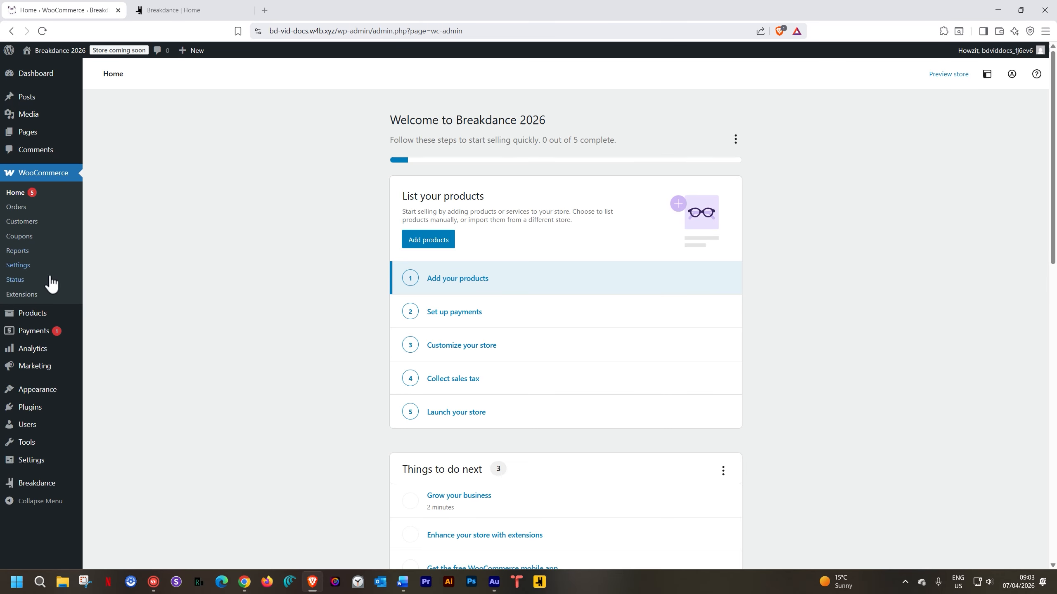
click(36, 315)
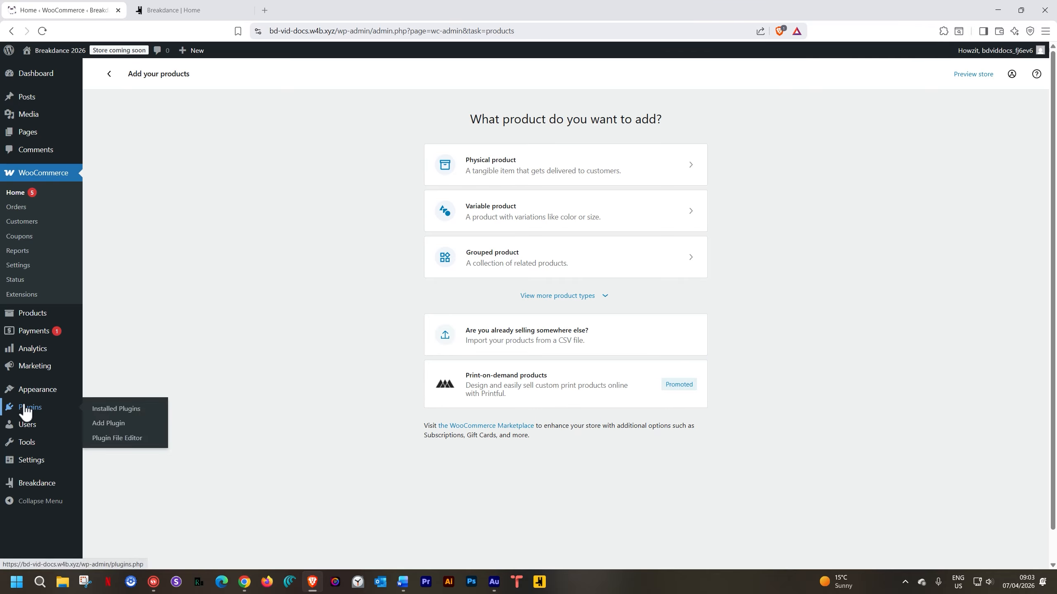
Import the full Lights of Love site again from the Breakdance Design Library, confirming the overwrite, and open it in Breakdance
mouse_move(24, 483)
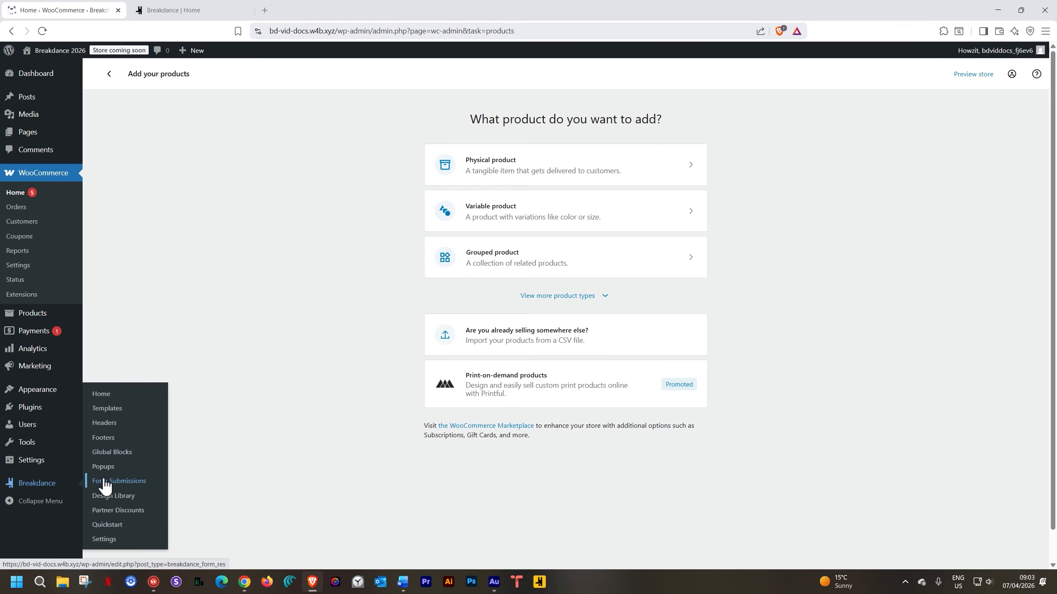
click(104, 503)
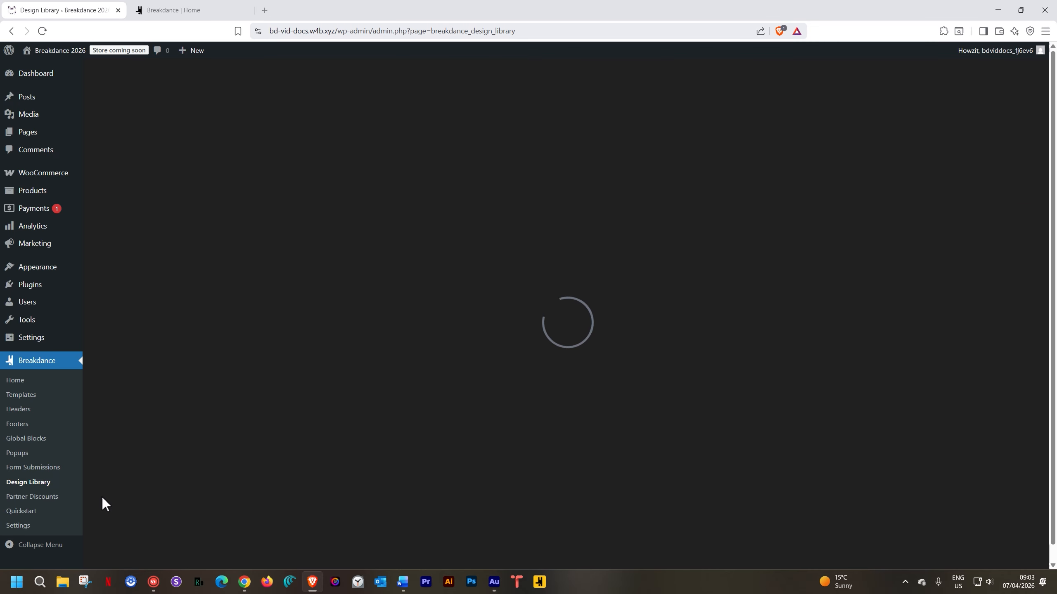
scroll(441, 411, down, 8)
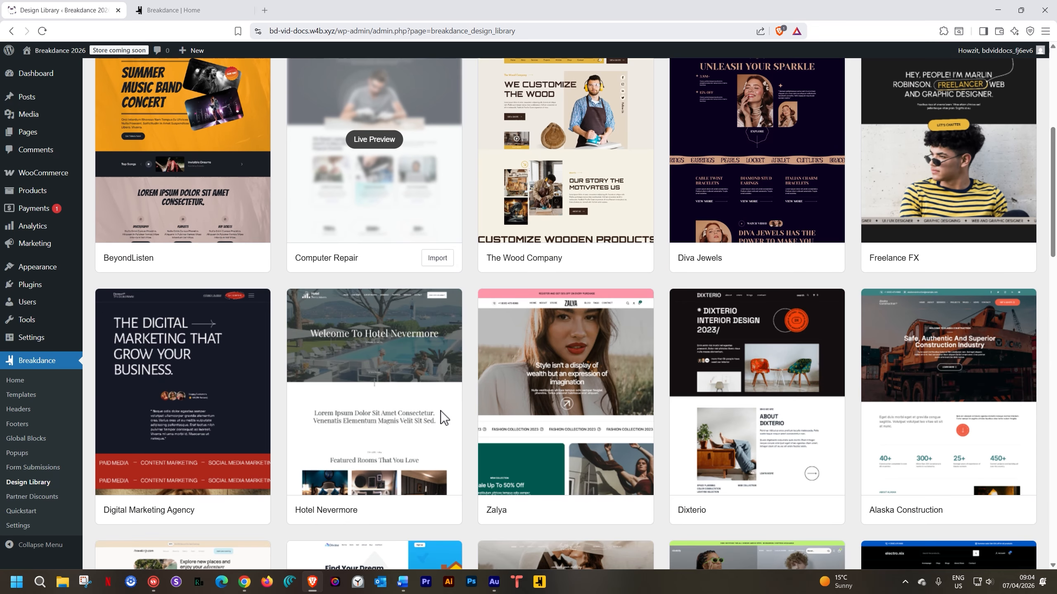
scroll(441, 411, down, 3)
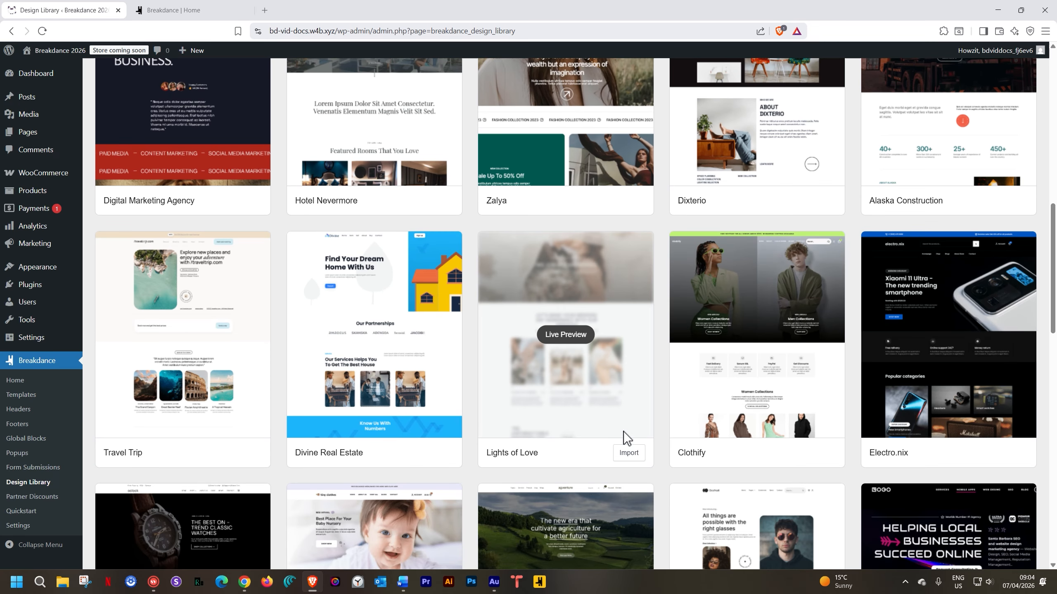
click(627, 453)
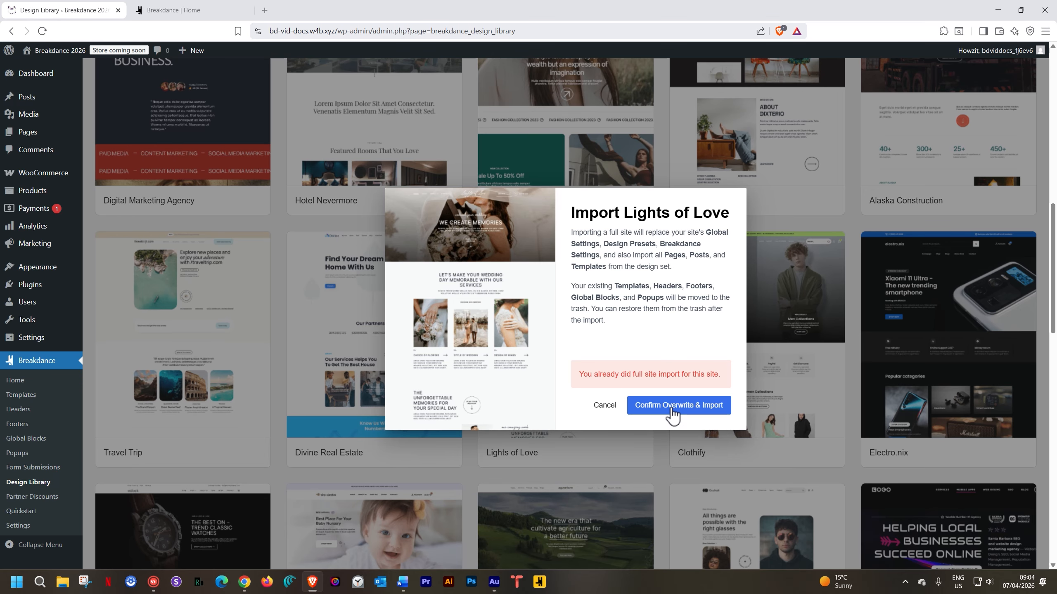
click(672, 408)
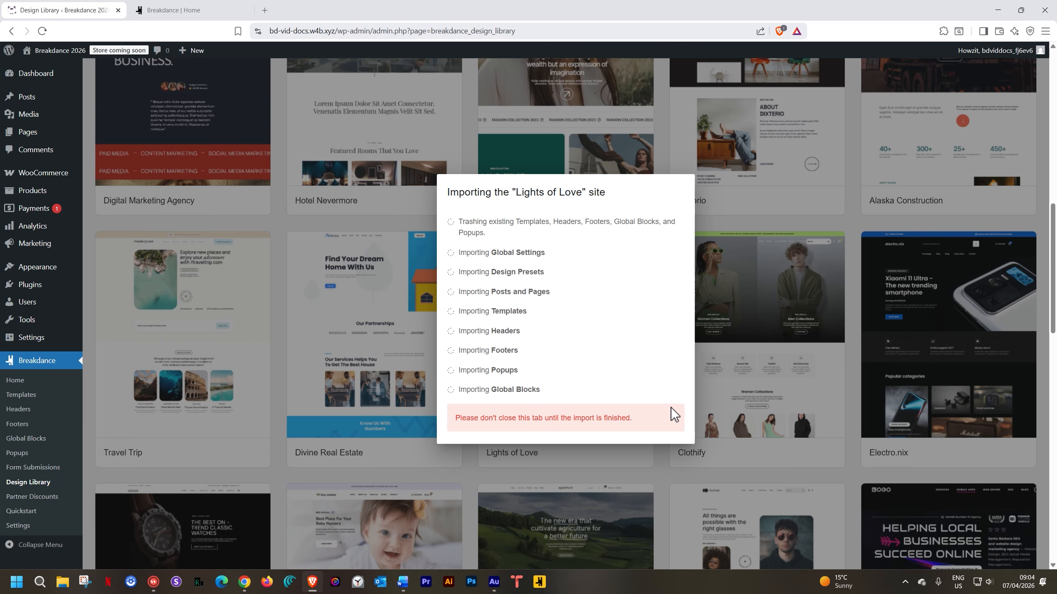
click(653, 422)
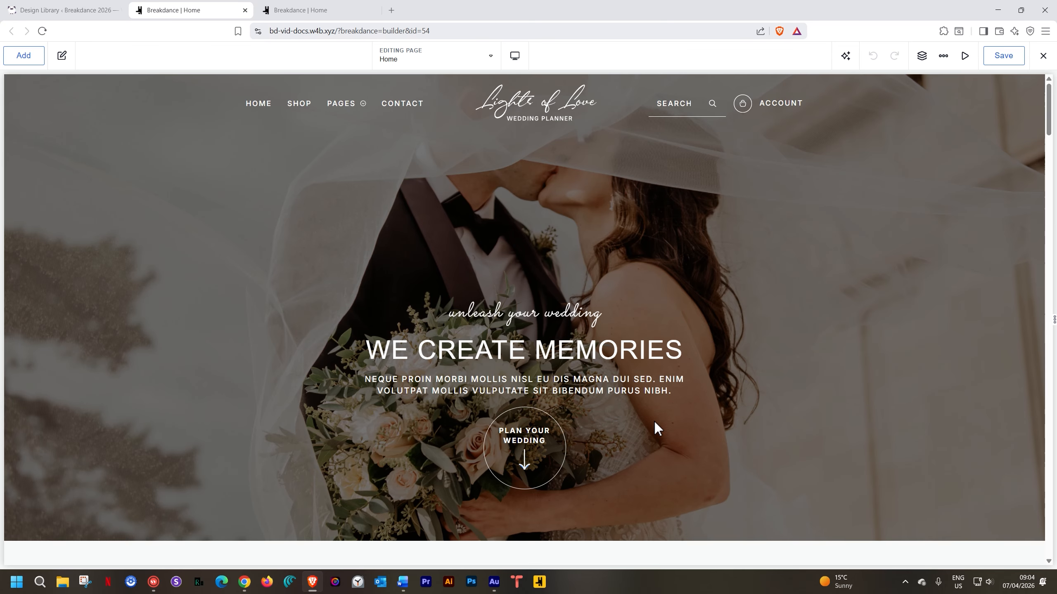
Review the imported home page in the builder down to its footer, return to the Design Library and close the import report
scroll(654, 421, down, 10)
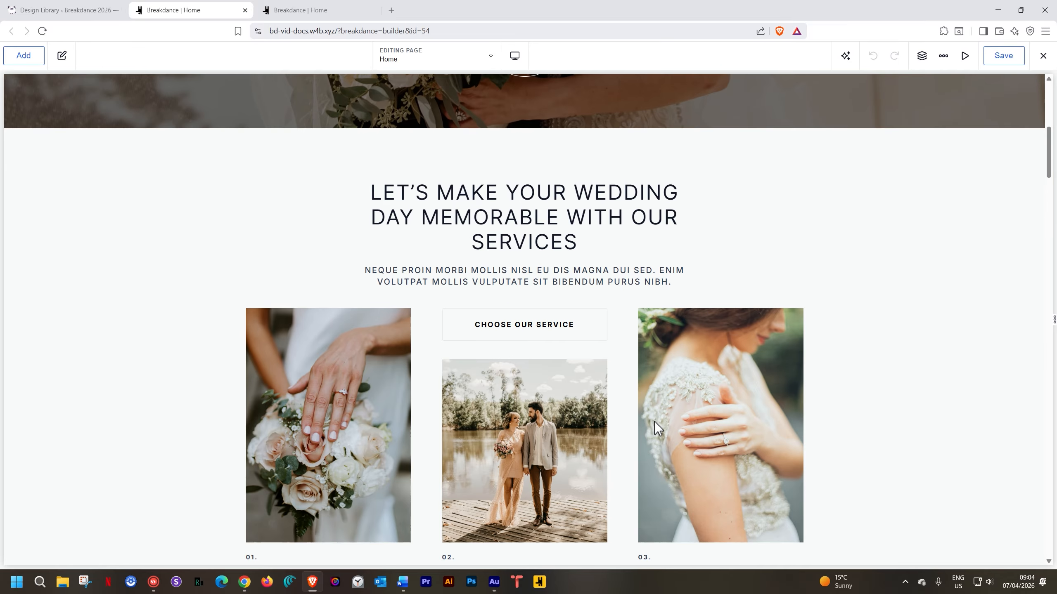
scroll(654, 422, down, 12)
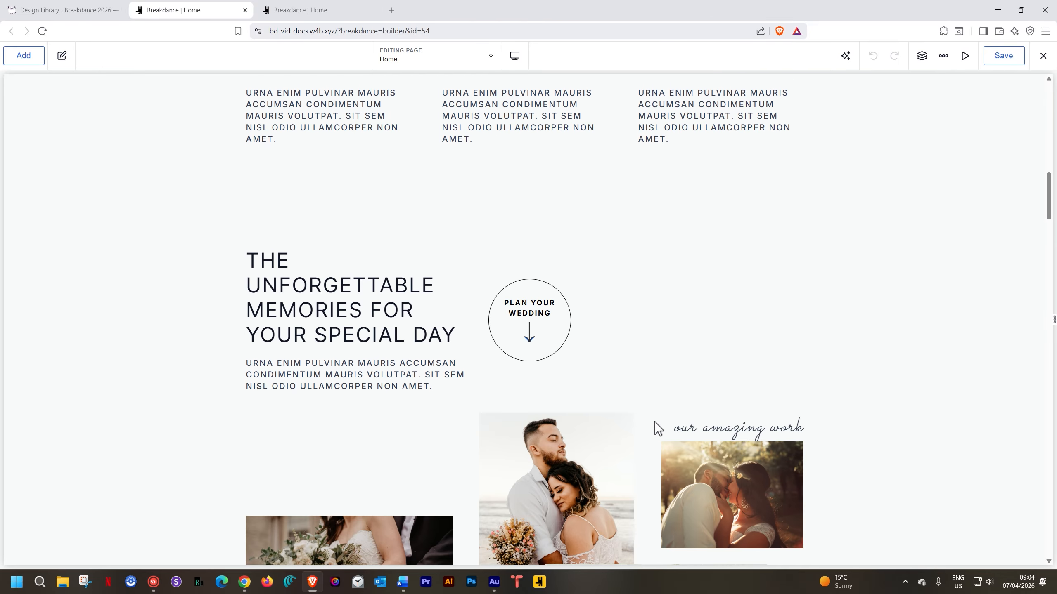
scroll(654, 421, down, 20)
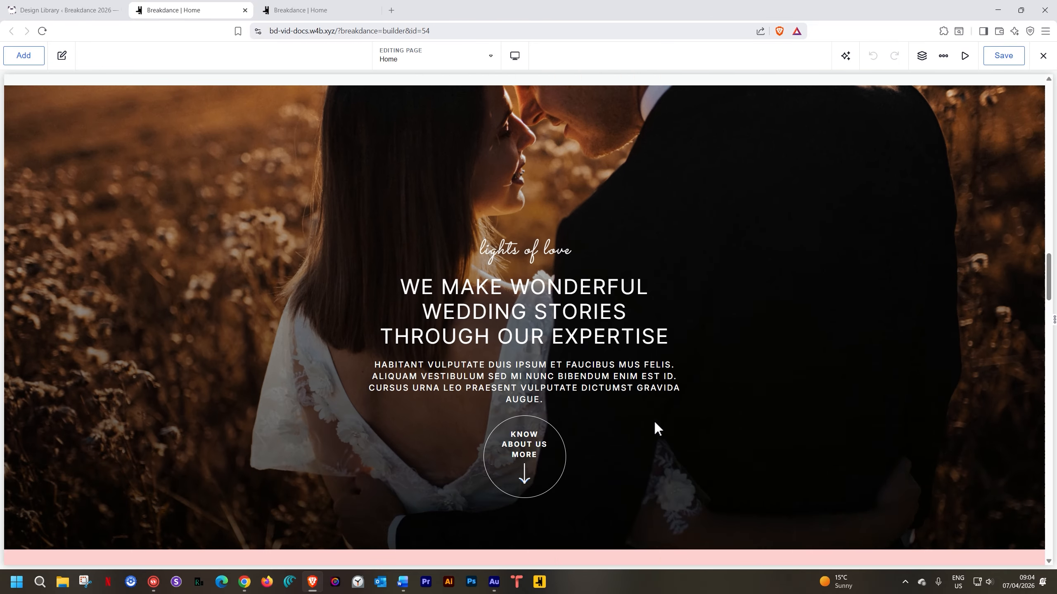
scroll(653, 420, down, 20)
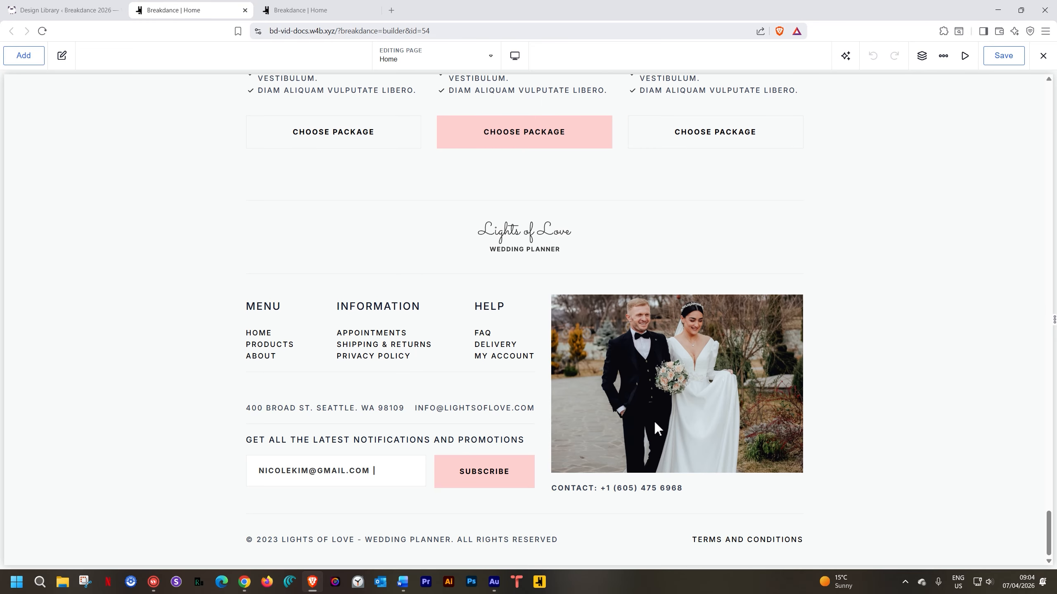
drag(1048, 539, 1055, 120)
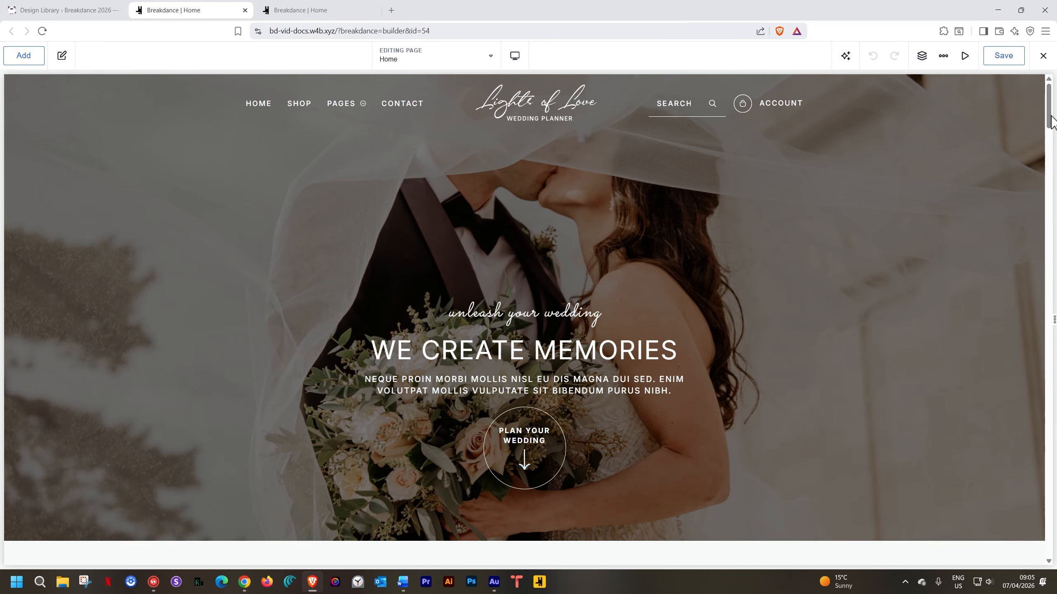
click(86, 11)
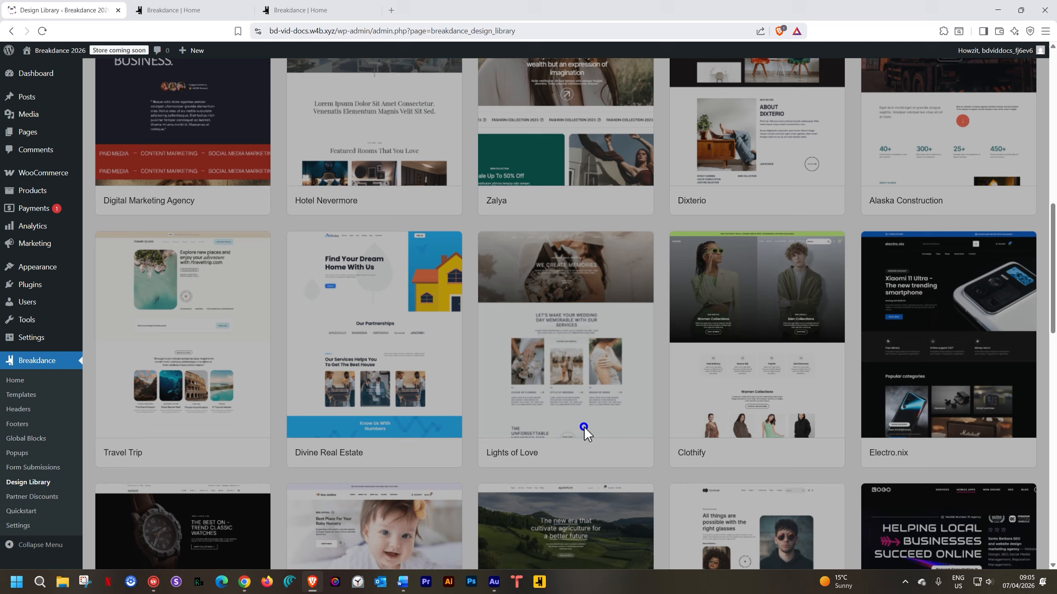
click(584, 426)
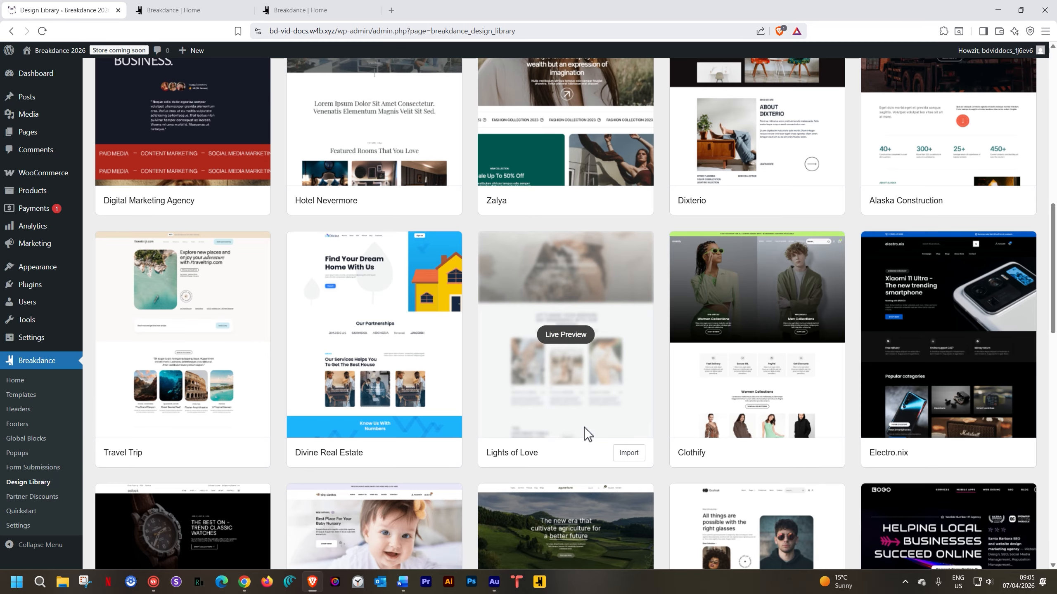